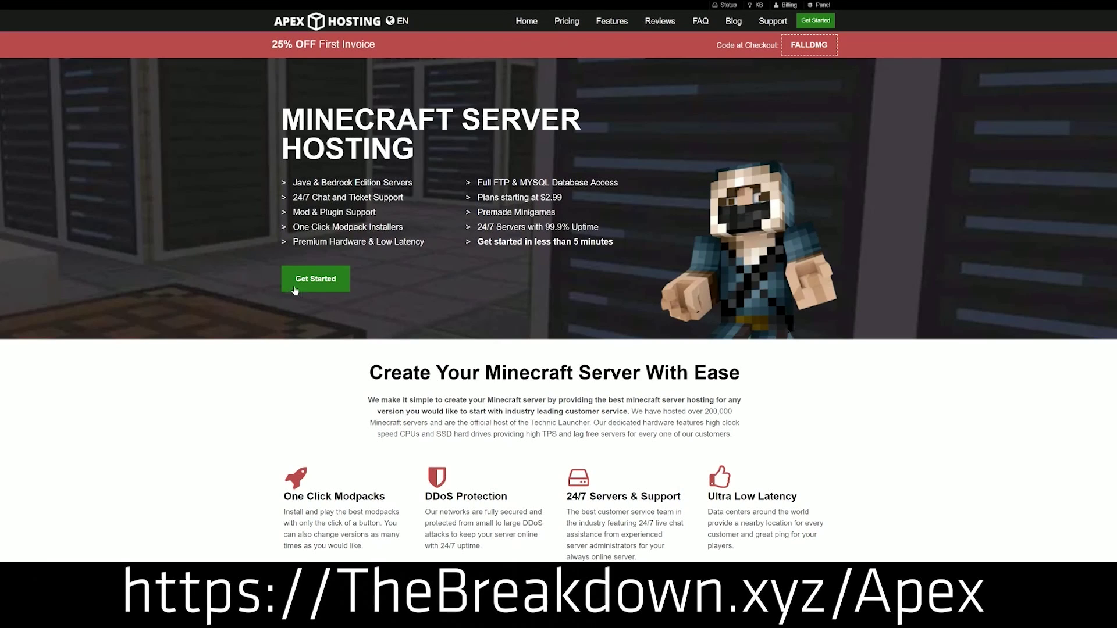
# Review the server hosting features on the Apex Hosting page, including support, instant setup and automated backups.
pyautogui.scroll(-4, 439, 350)
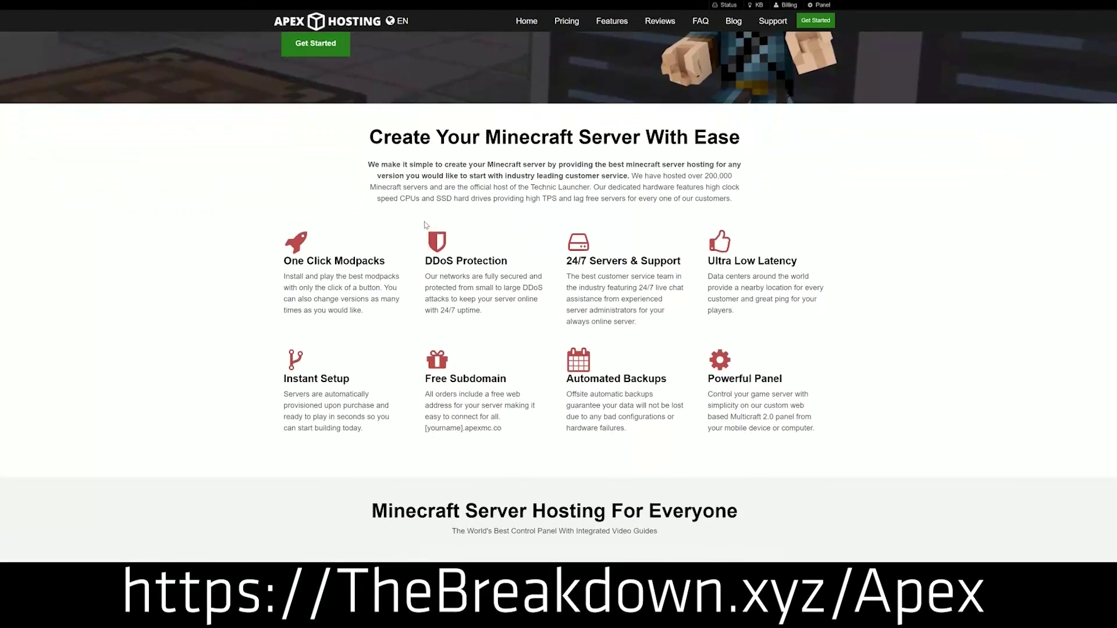
pyautogui.moveTo(283, 261); pyautogui.dragTo(684, 265)
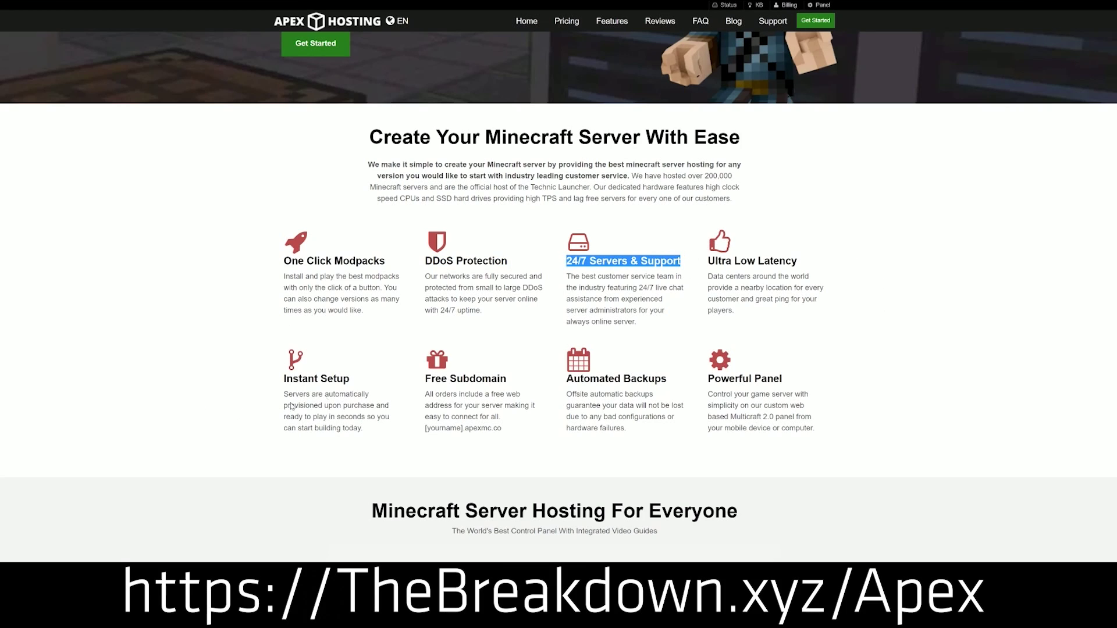
pyautogui.moveTo(564, 379); pyautogui.dragTo(686, 433)
pyautogui.click(611, 380)
pyautogui.moveTo(370, 431); pyautogui.dragTo(285, 377)
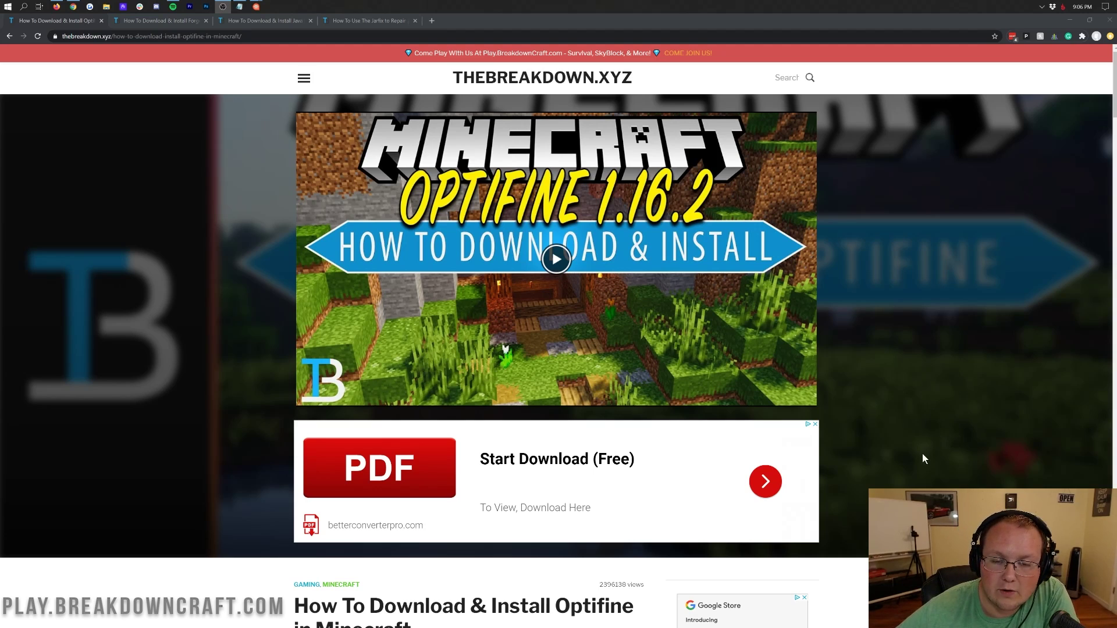
# Open the OptiFine downloads page from the guide article and check the newest Minecraft version heading.
pyautogui.scroll(-9, 922, 459)
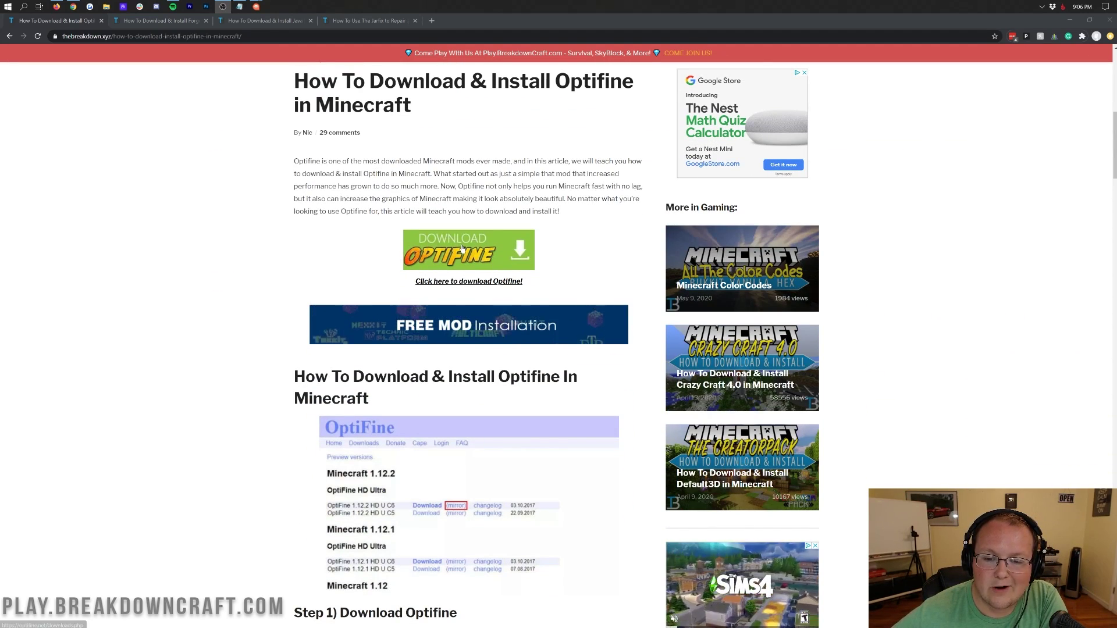
pyautogui.click(432, 269)
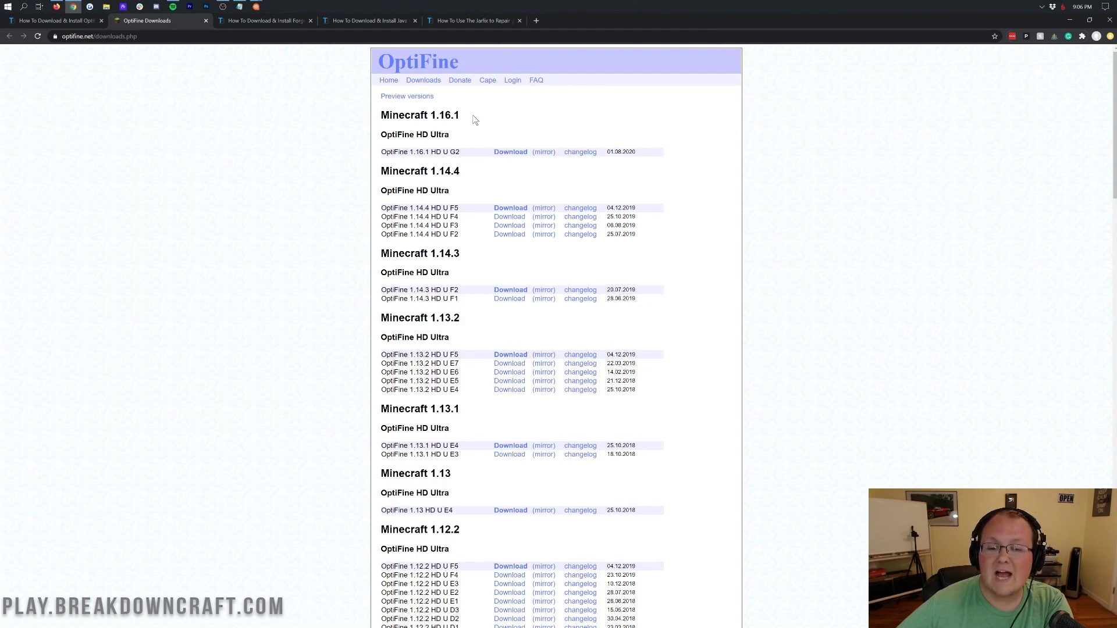
pyautogui.moveTo(472, 114); pyautogui.dragTo(378, 120)
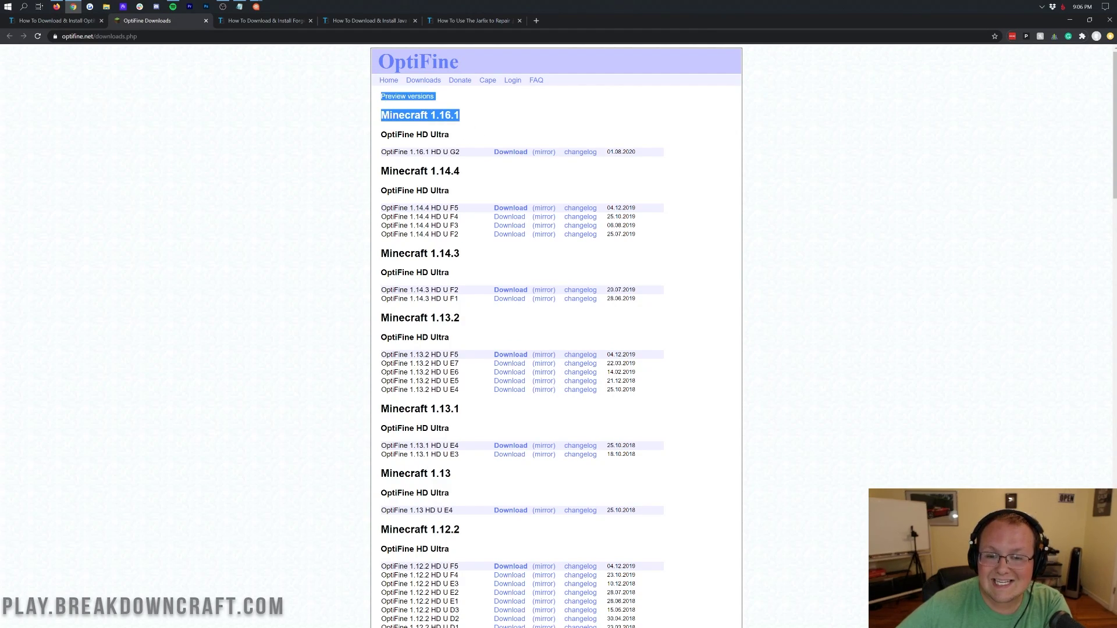
pyautogui.click(381, 120)
pyautogui.moveTo(469, 122); pyautogui.dragTo(430, 115)
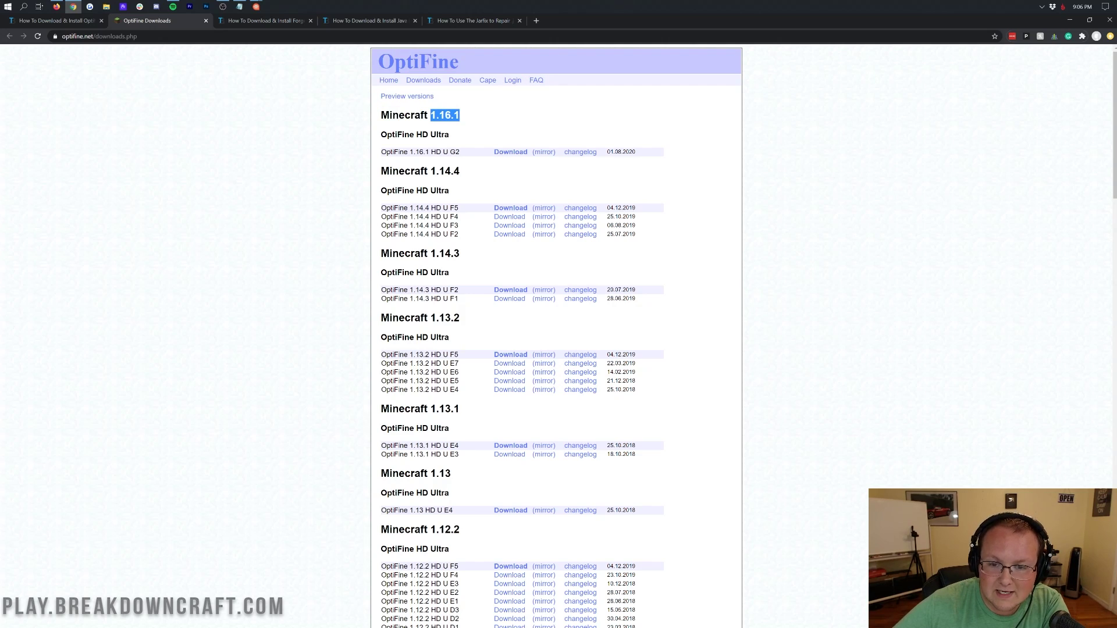
pyautogui.click(429, 115)
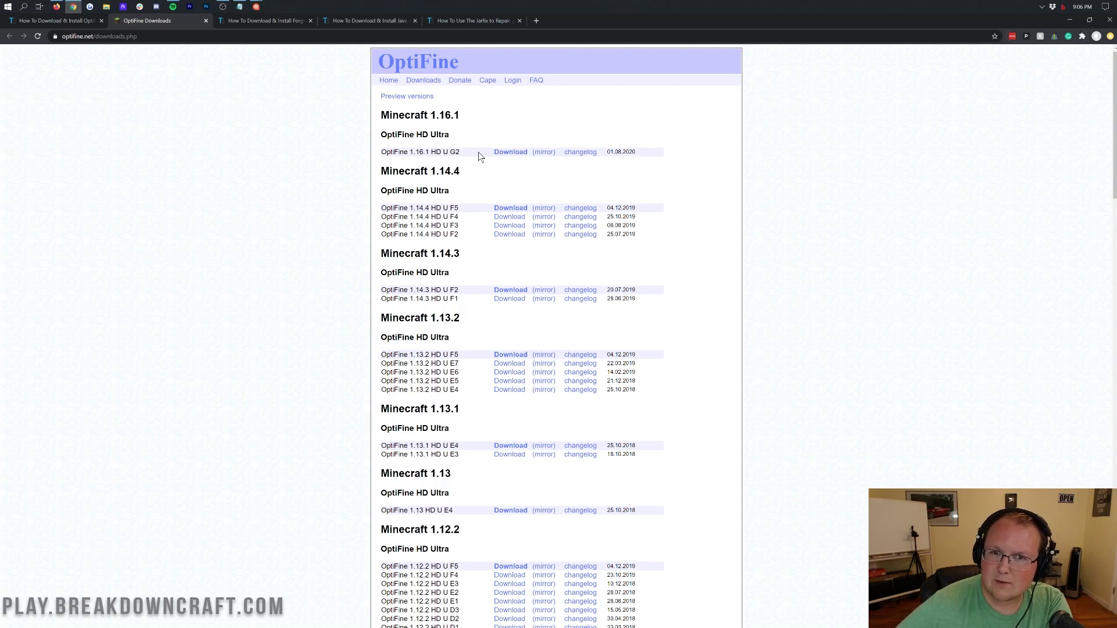
# Show the preview versions to examine the newest OptiFine entry, hide them again and examine the newest regular version.
pyautogui.click(419, 96)
pyautogui.moveTo(381, 113); pyautogui.dragTo(430, 113)
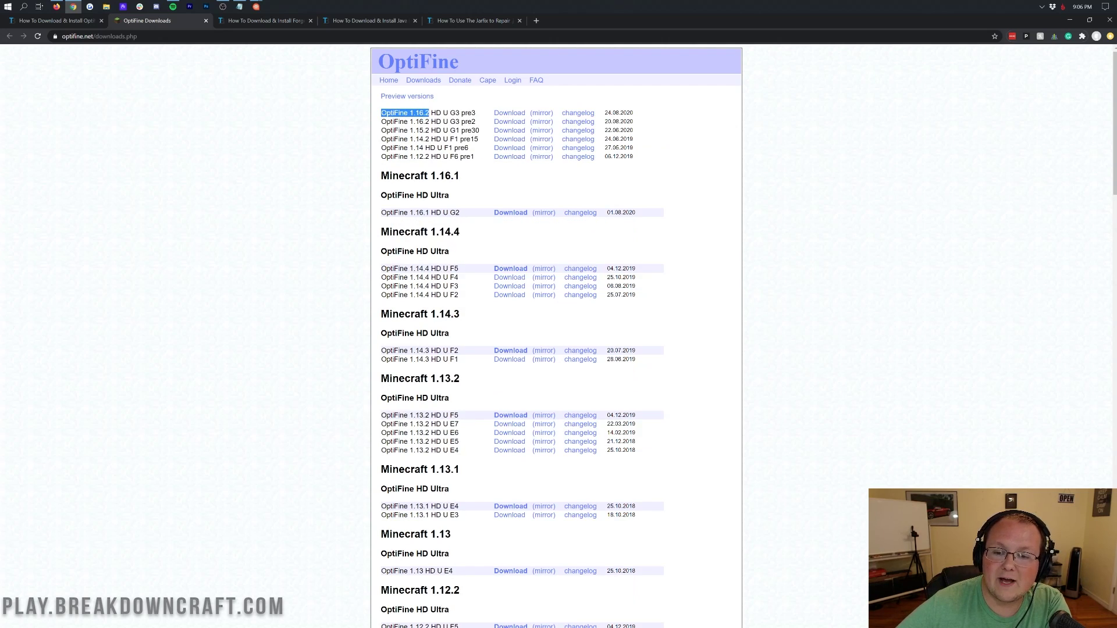
pyautogui.click(429, 112)
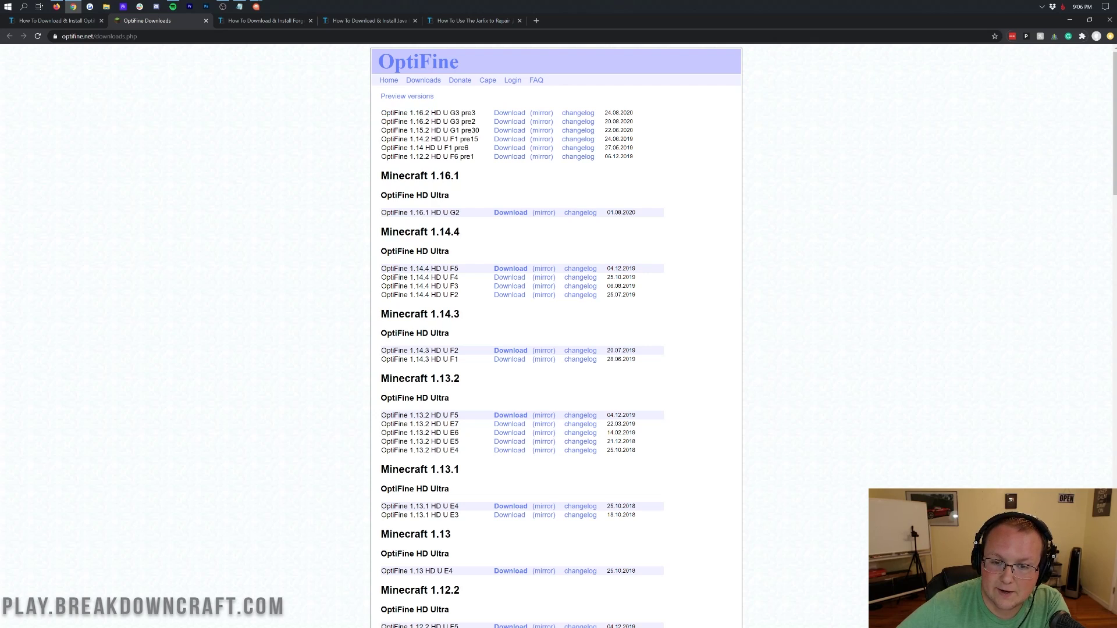
pyautogui.click(422, 97)
pyautogui.moveTo(379, 121); pyautogui.dragTo(460, 116)
pyautogui.click(459, 115)
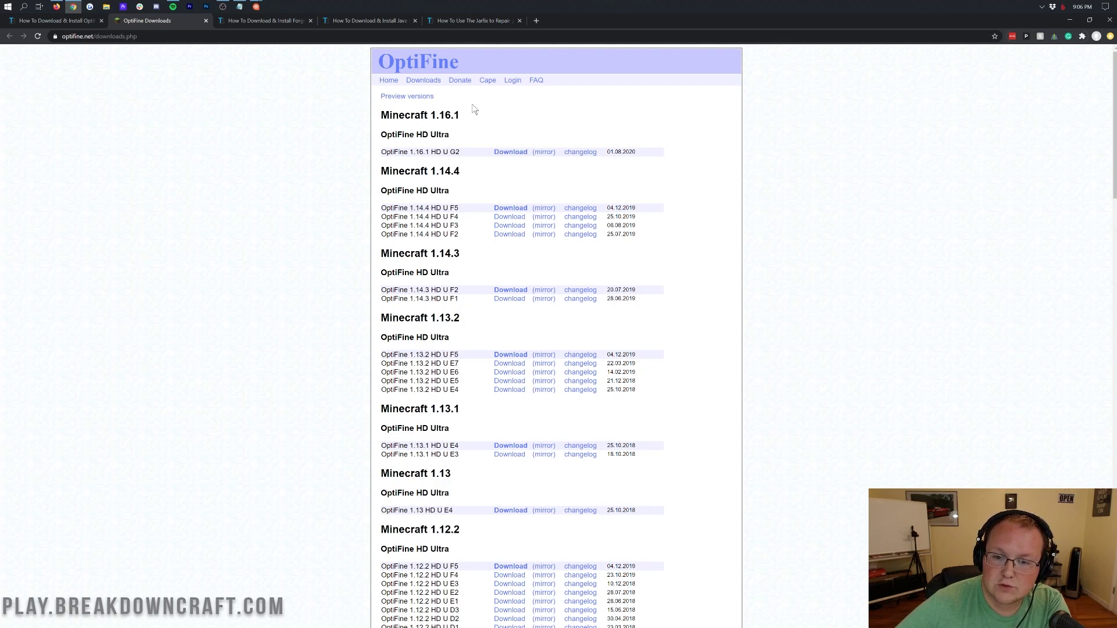
pyautogui.doubleClick(449, 115)
pyautogui.click(434, 115)
# Download the OptiFine 1.16.2 HD U G3 pre3 preview version through its mirror and keep the .jar file.
pyautogui.click(407, 97)
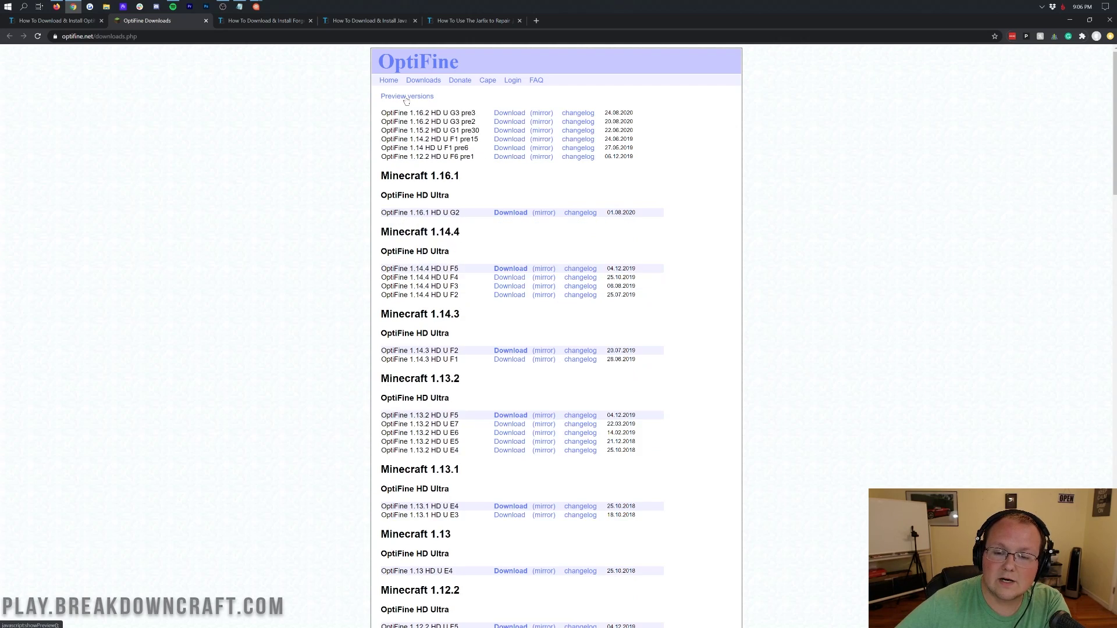
pyautogui.moveTo(381, 113); pyautogui.dragTo(431, 113)
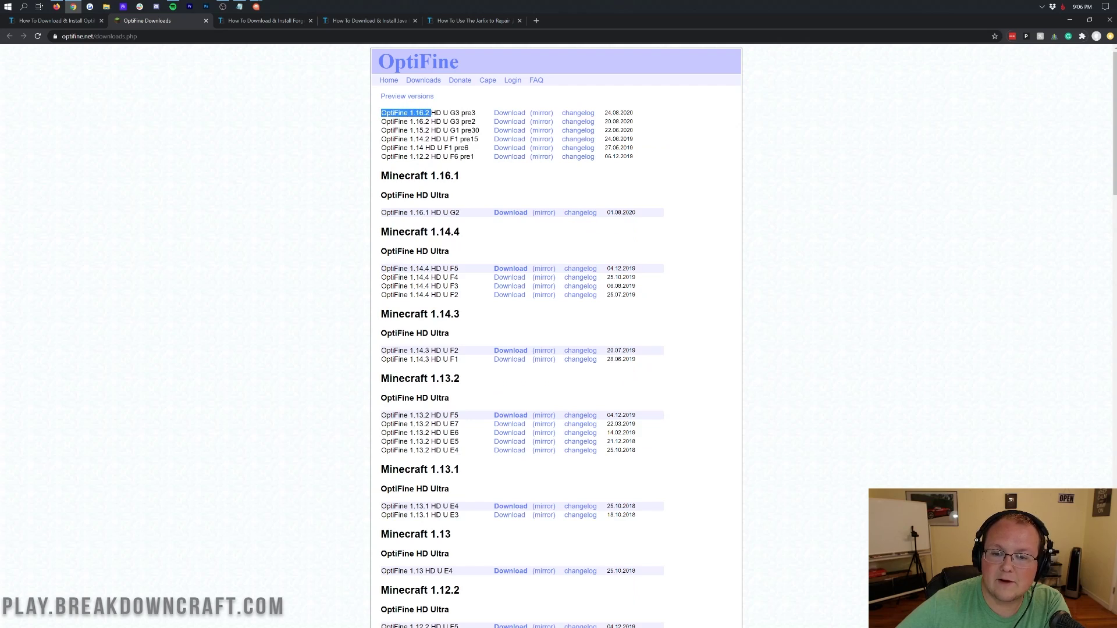
pyautogui.click(431, 113)
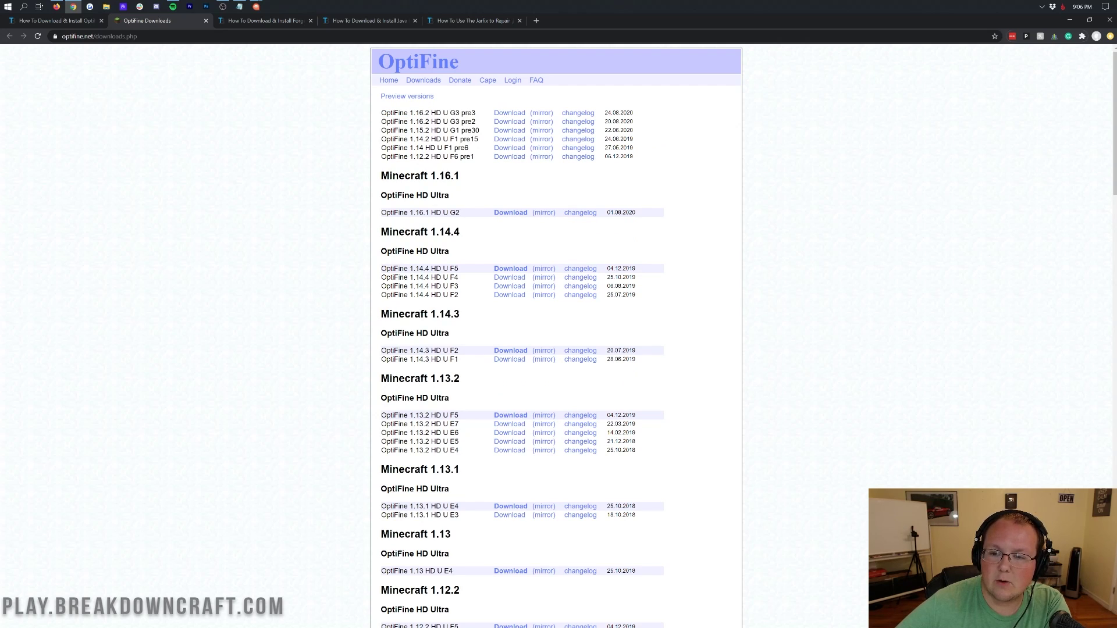
pyautogui.click(539, 118)
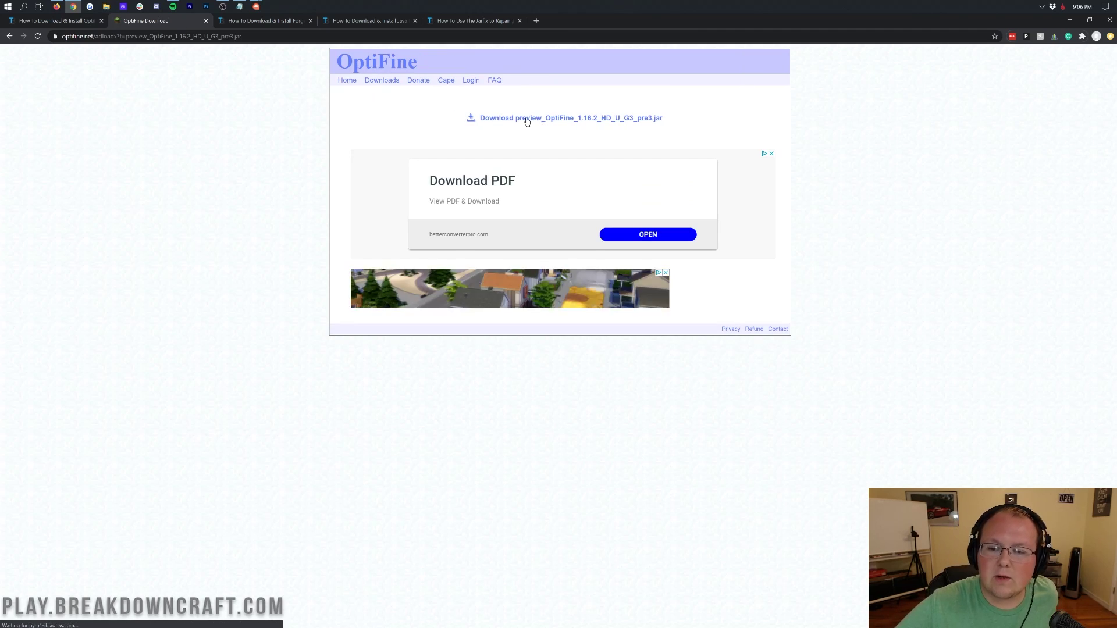
pyautogui.click(570, 119)
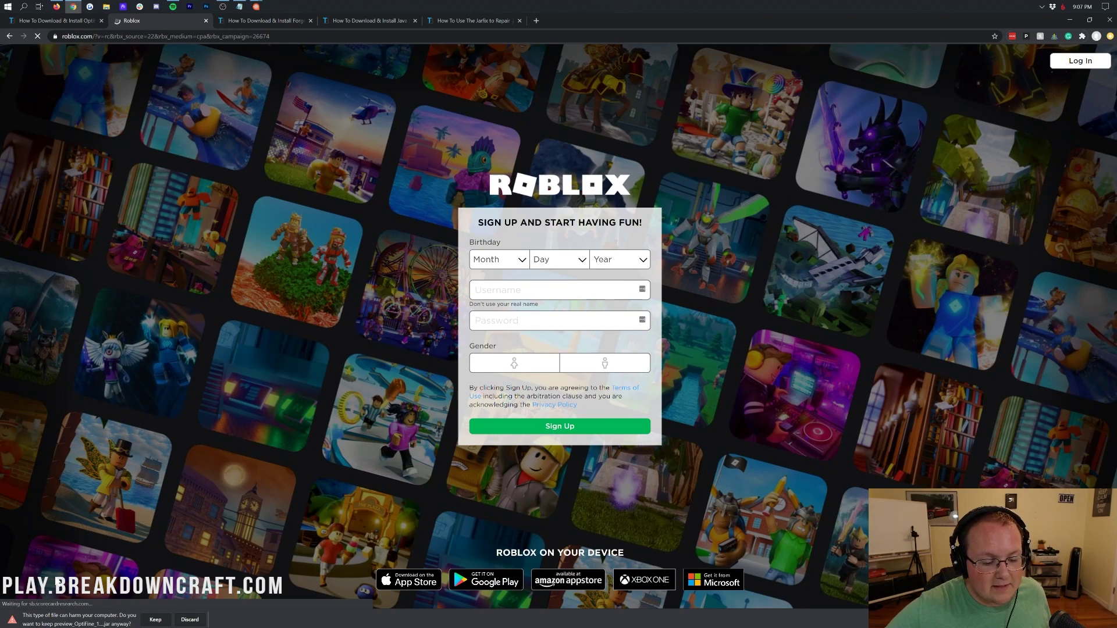
pyautogui.click(156, 620)
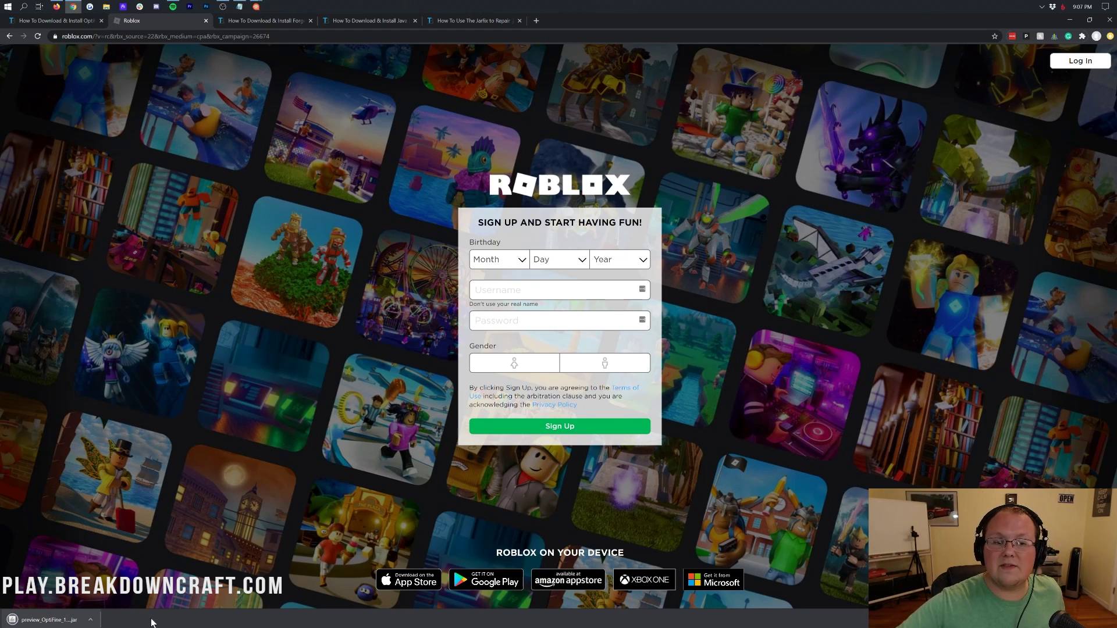
# Go to the Forge installation guide and follow its download link to the Minecraft Forge files page.
pyautogui.click(271, 22)
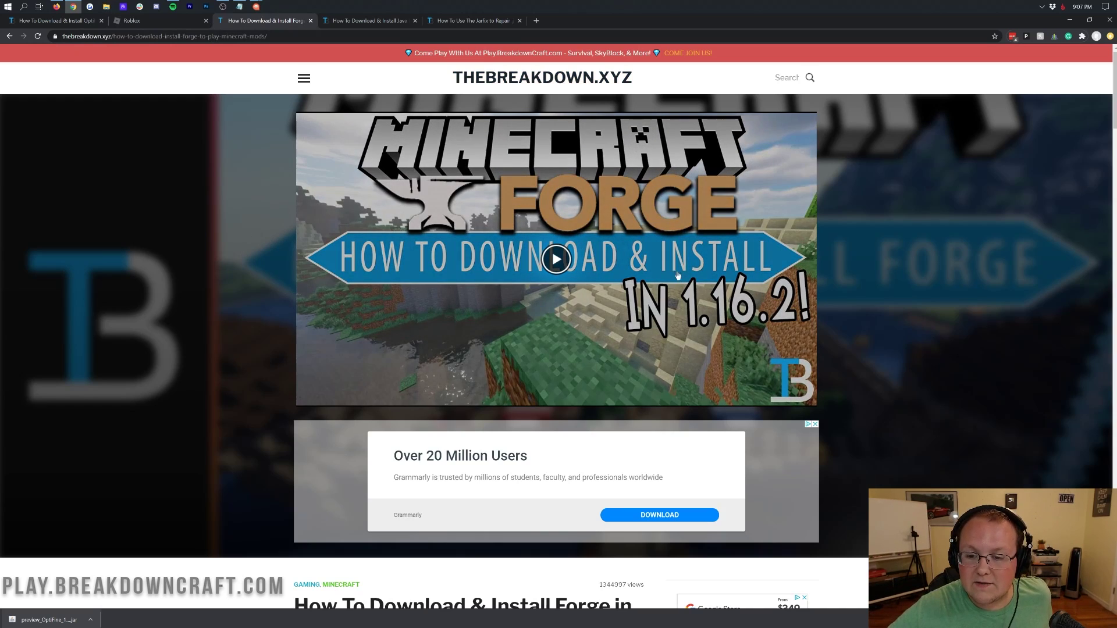
pyautogui.scroll(-8, 916, 319)
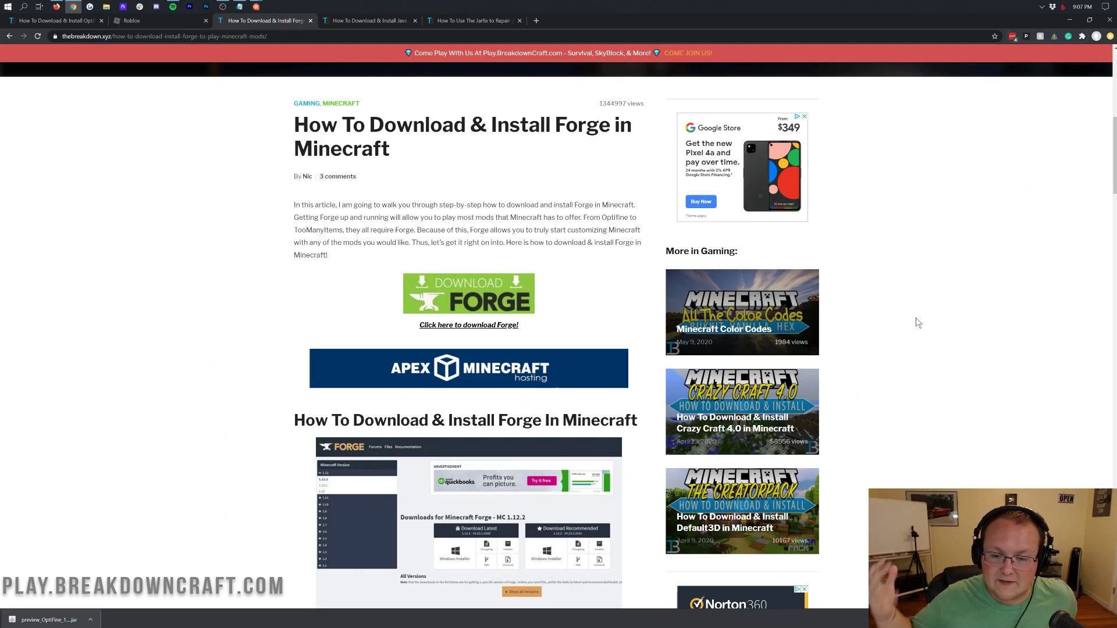
pyautogui.scroll(-3, 613, 198)
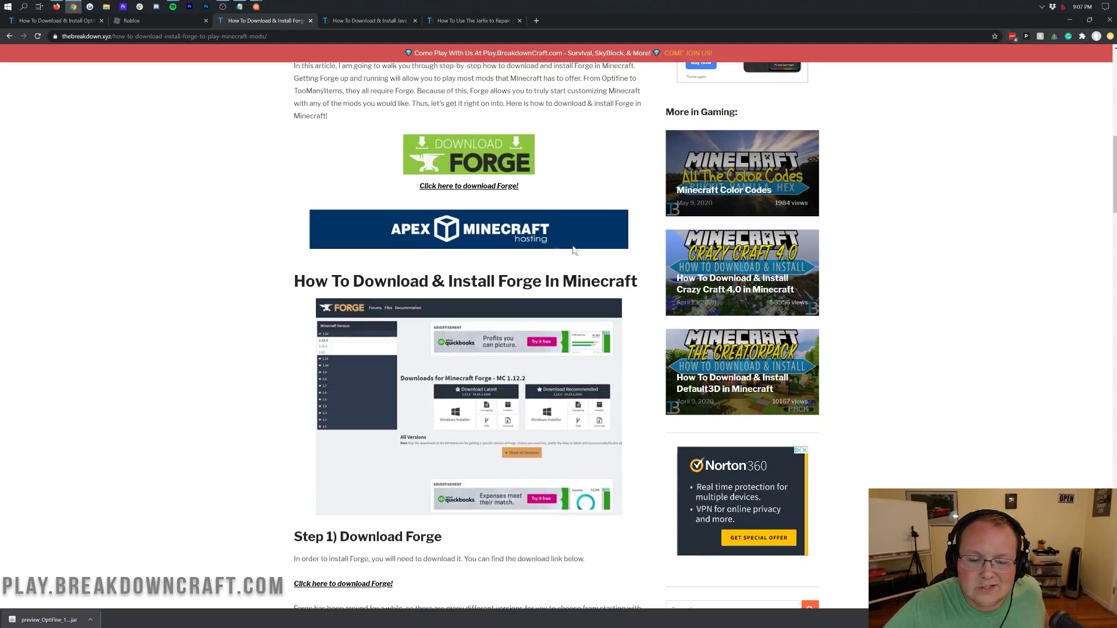
pyautogui.scroll(-14, 573, 250)
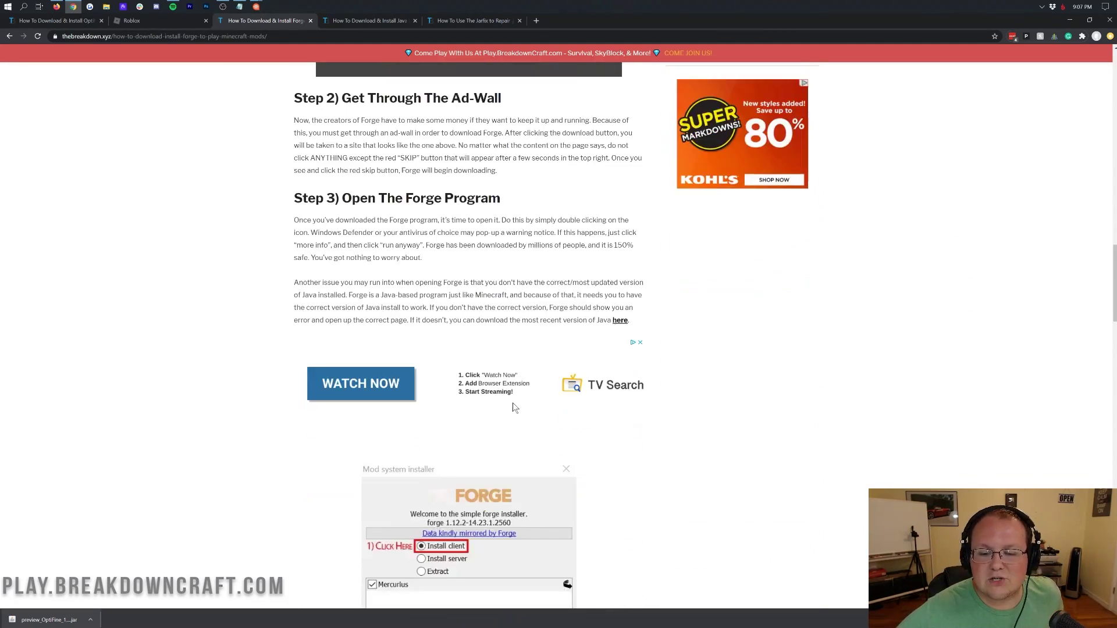
pyautogui.scroll(-13, 512, 407)
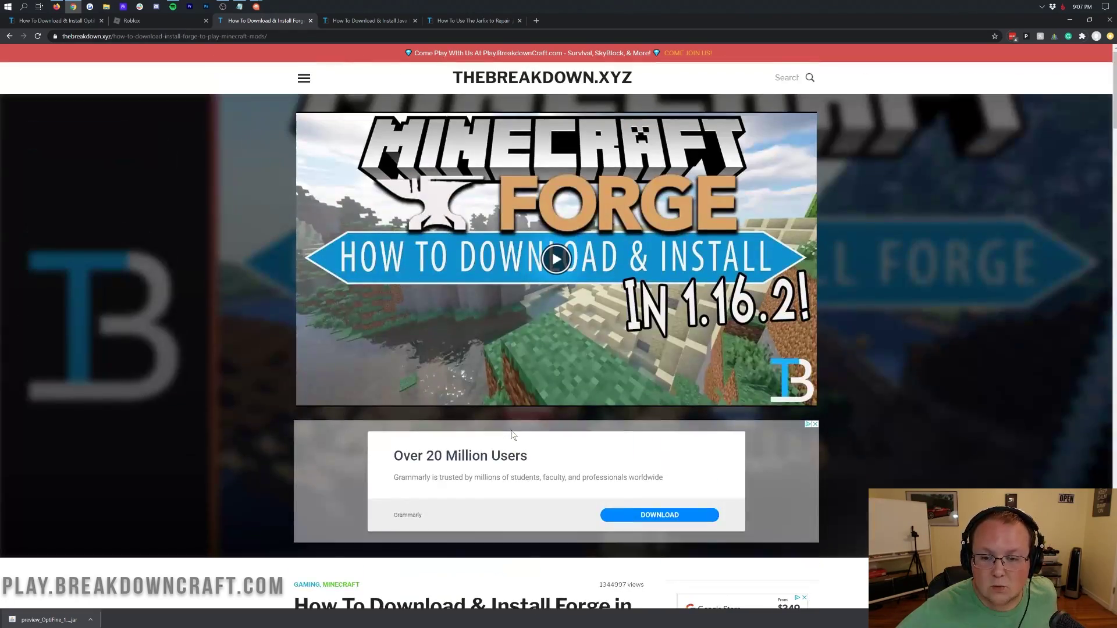
pyautogui.scroll(-2, 511, 435)
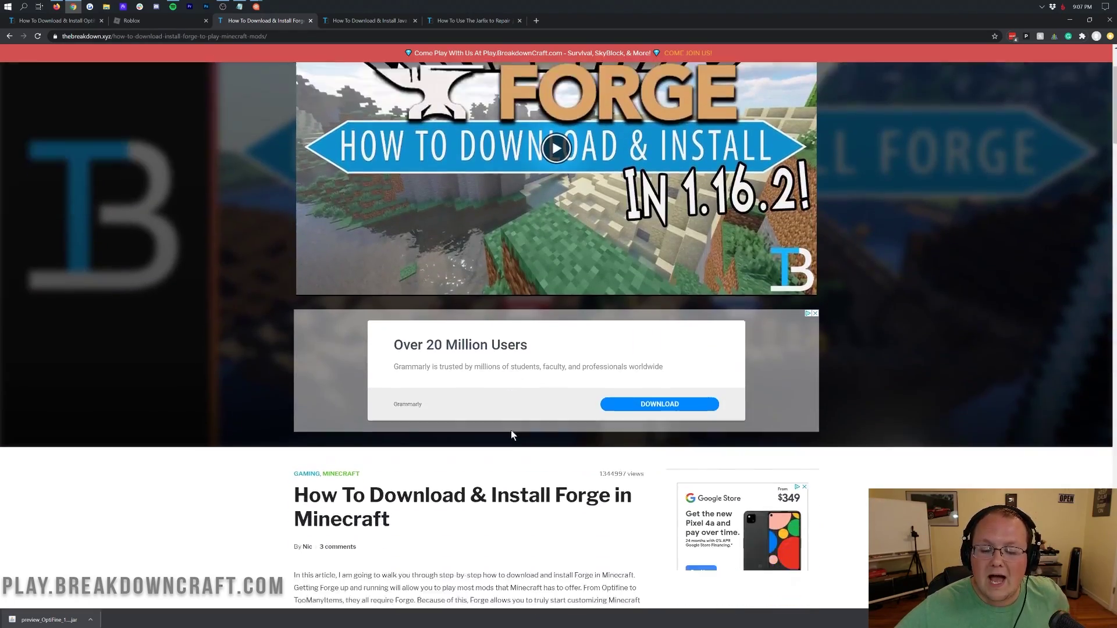
pyautogui.scroll(-6, 511, 435)
pyautogui.click(424, 293)
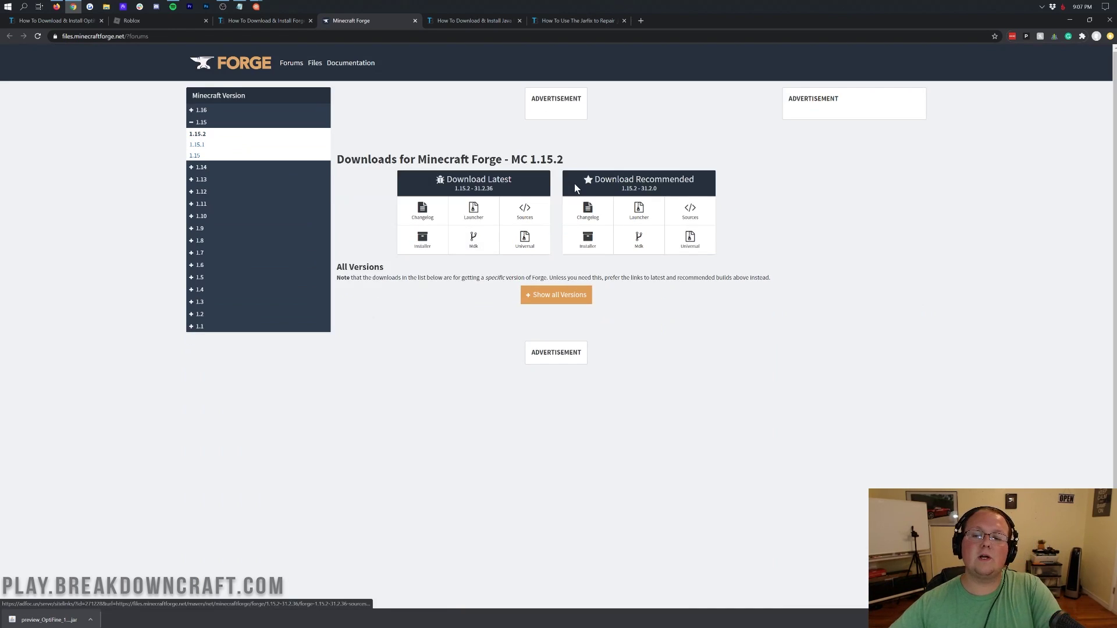
# Switch the Forge downloads page to Minecraft version 1.16.2.
pyautogui.moveTo(512, 190); pyautogui.dragTo(584, 192)
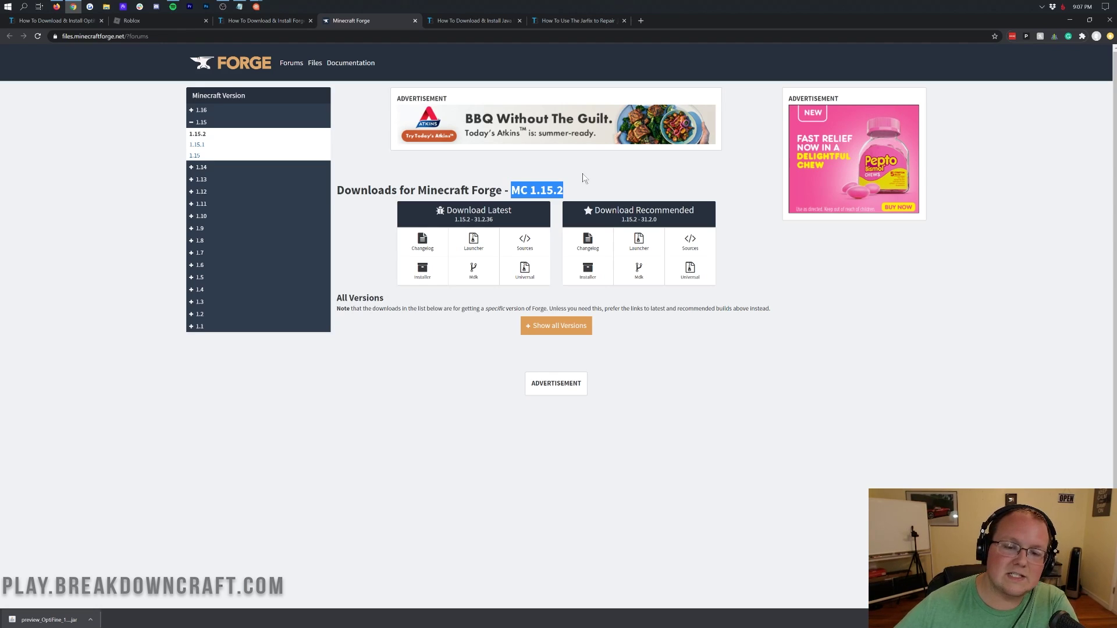
pyautogui.click(581, 173)
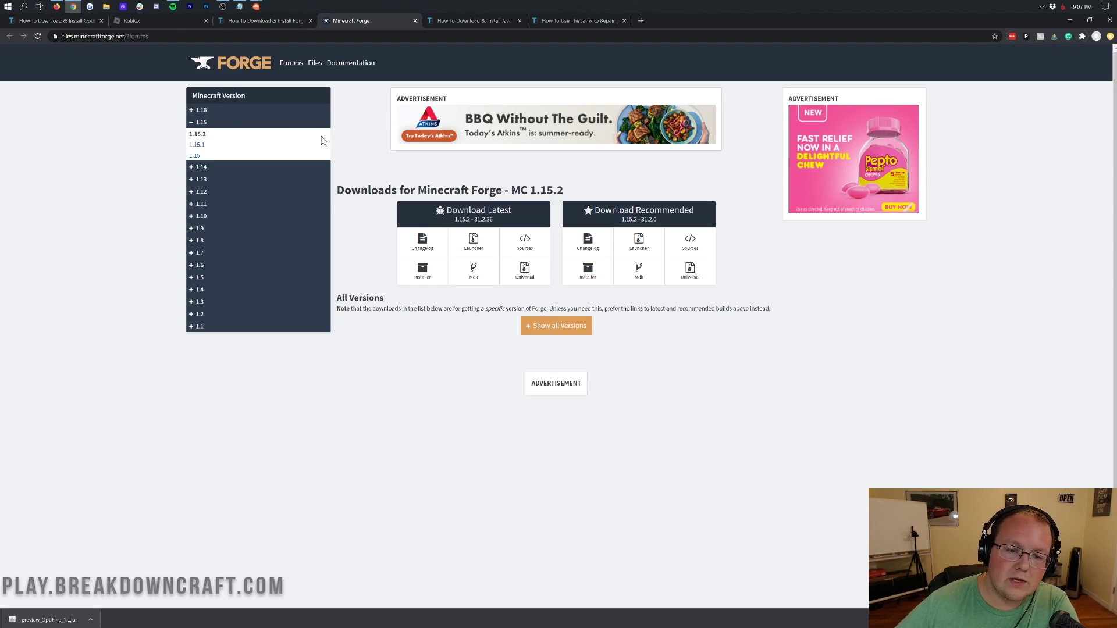
pyautogui.click(191, 112)
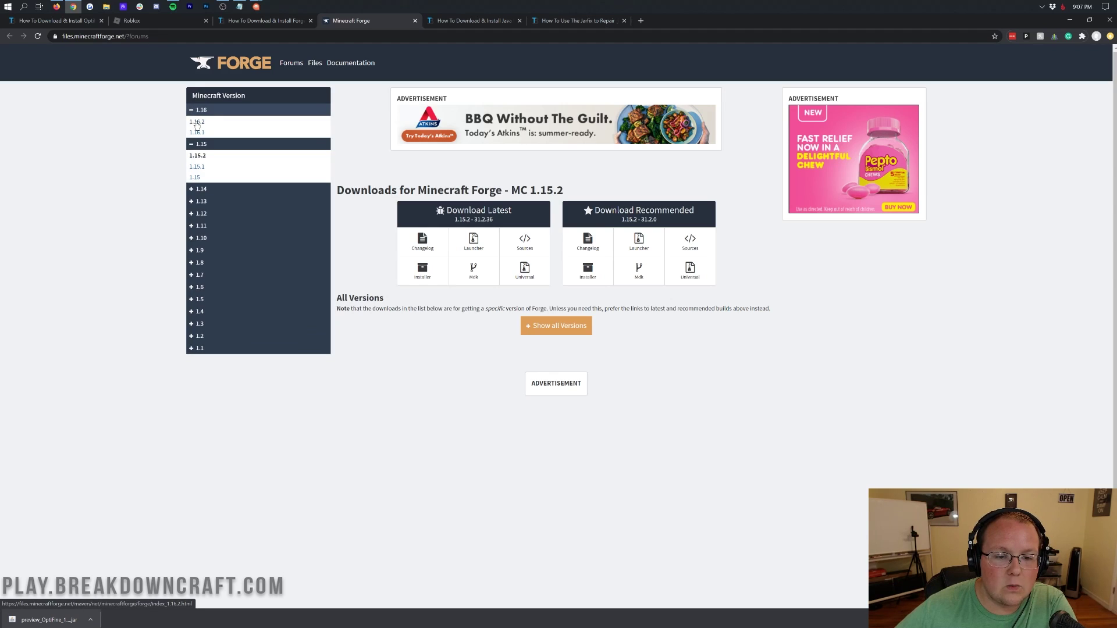
pyautogui.click(196, 123)
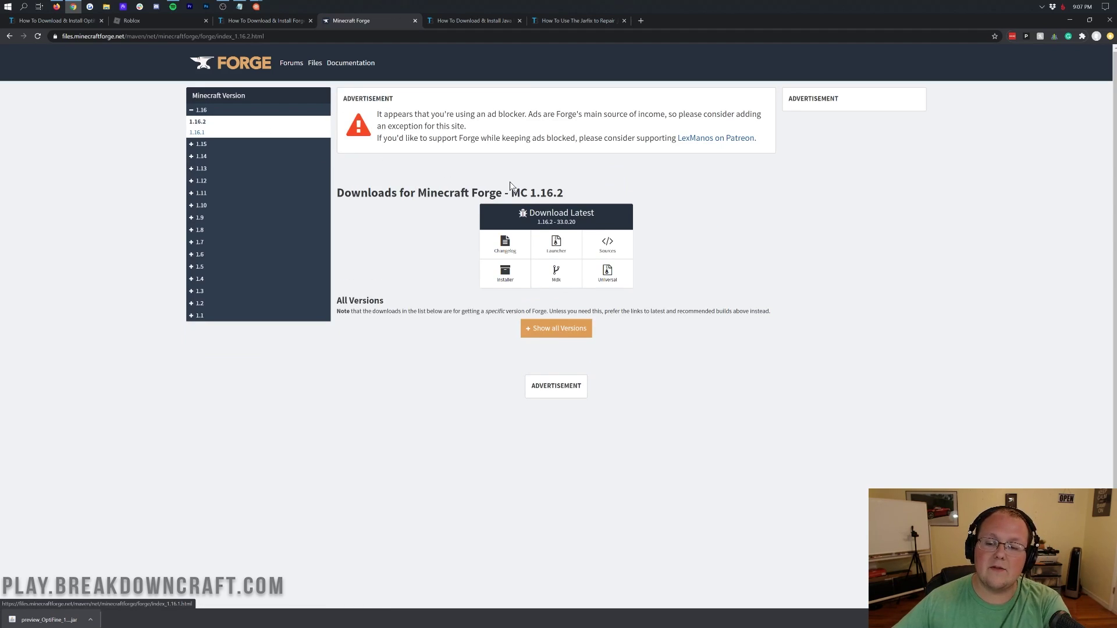
pyautogui.moveTo(509, 193); pyautogui.dragTo(574, 187)
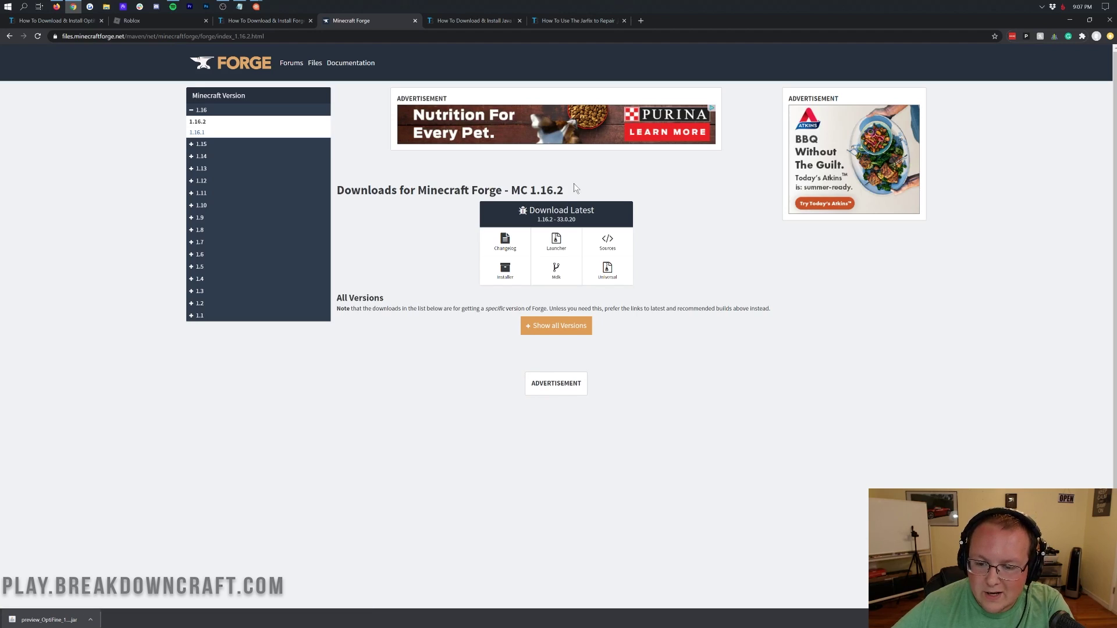
# Download the latest Forge 1.16.2 - 33.0.20 installer, skipping the advertisement page, and keep the .jar file.
pyautogui.click(503, 279)
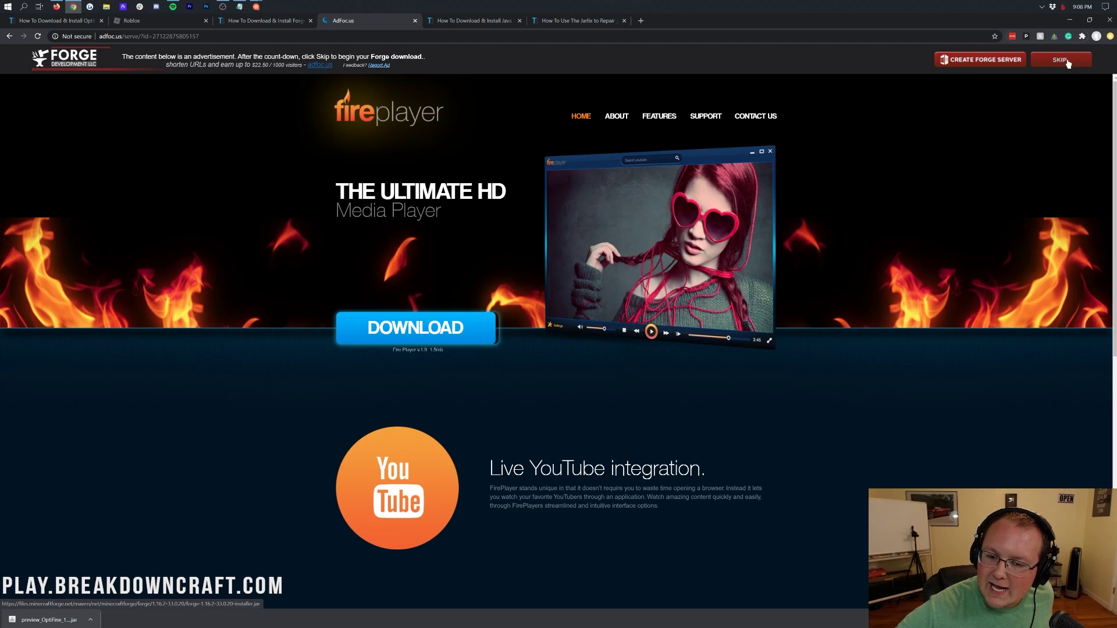
pyautogui.click(1067, 62)
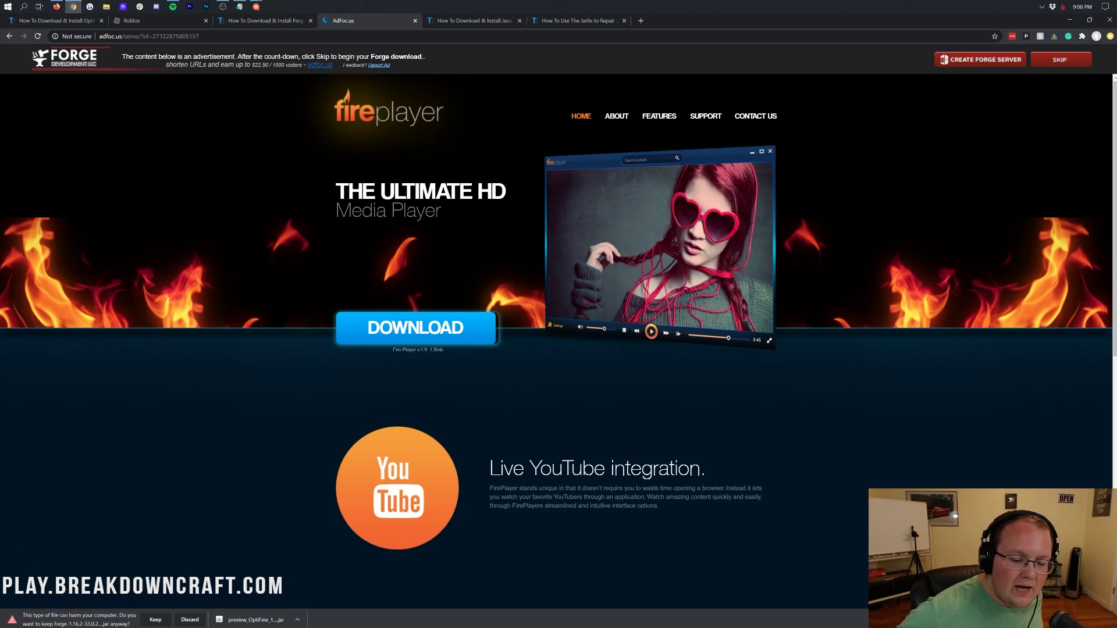
pyautogui.click(147, 621)
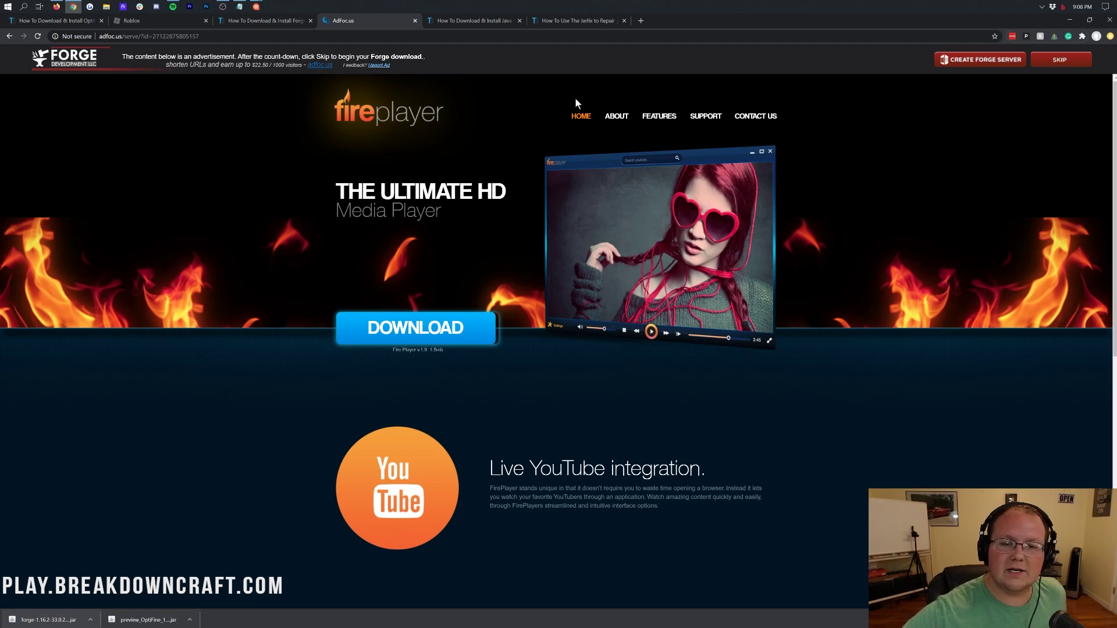
# On the Windows desktop, place the downloaded OptiFine and Forge files side by side and remove the leftover unconfirmed download file.
pyautogui.click(485, 24)
pyautogui.click(1070, 20)
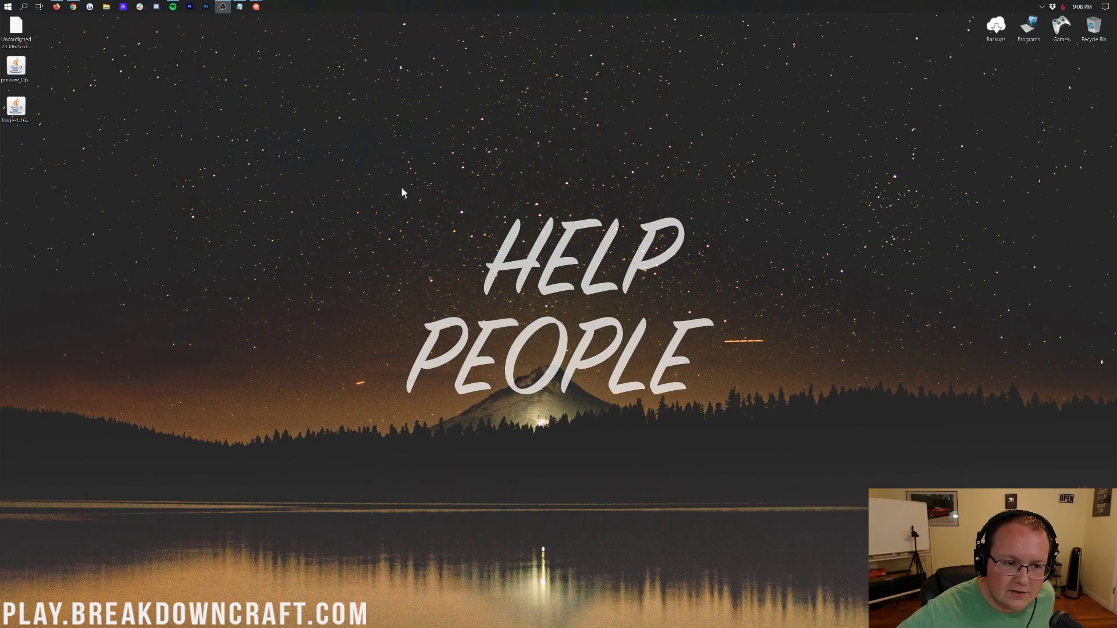
pyautogui.moveTo(16, 107); pyautogui.dragTo(441, 77)
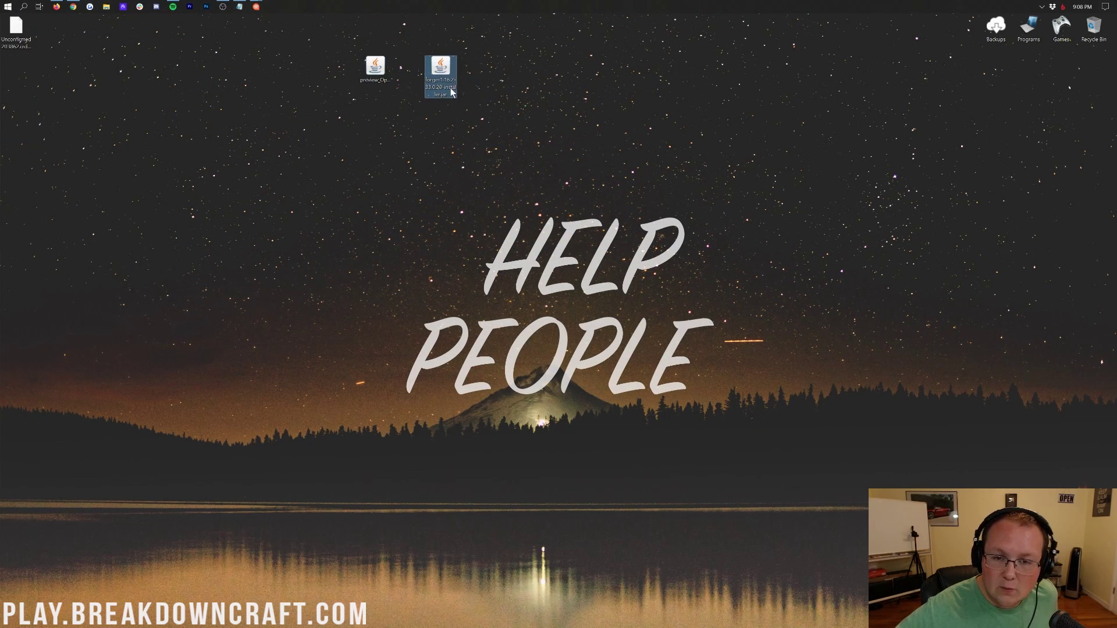
pyautogui.click(11, 45)
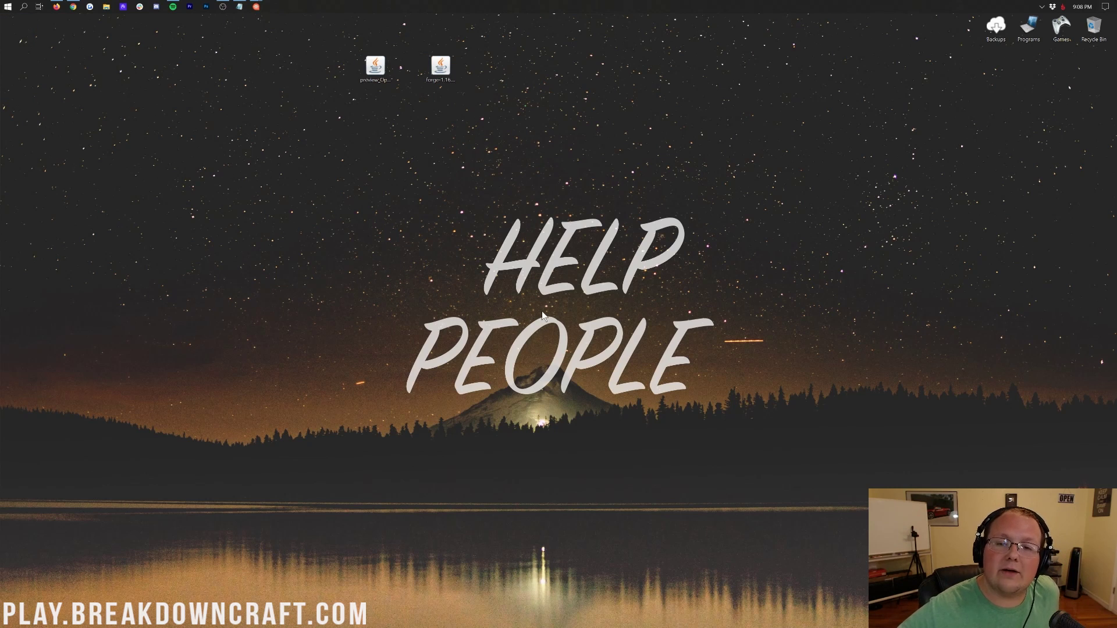
# Check the Windows Downloads folder for the OptiFine and Forge files and close the folder window.
pyautogui.click(3, 5)
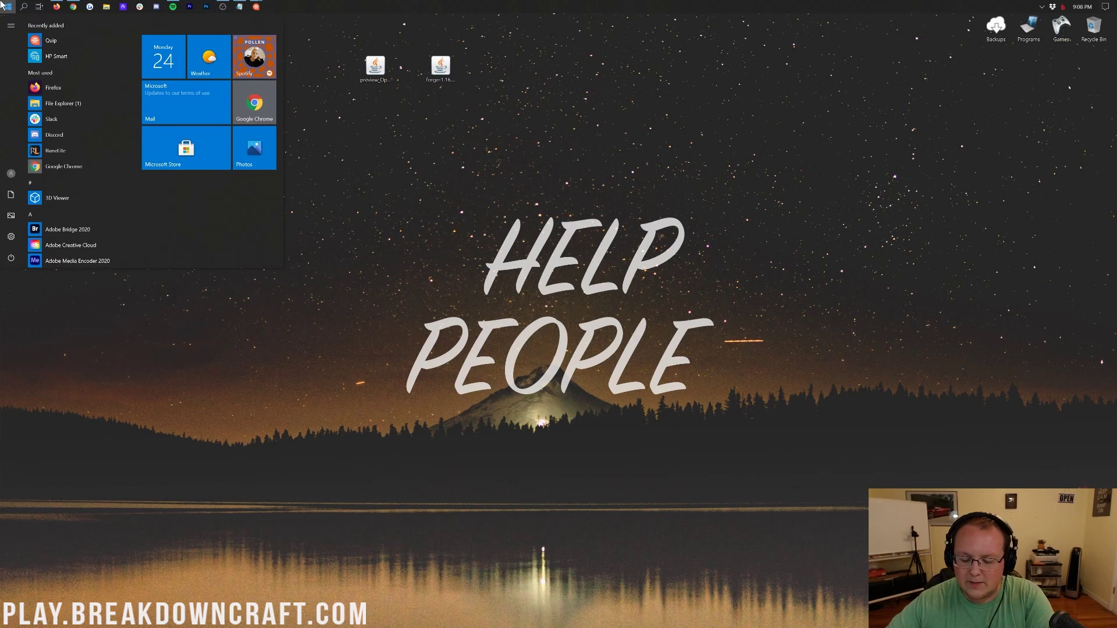
pyautogui.write('downl')
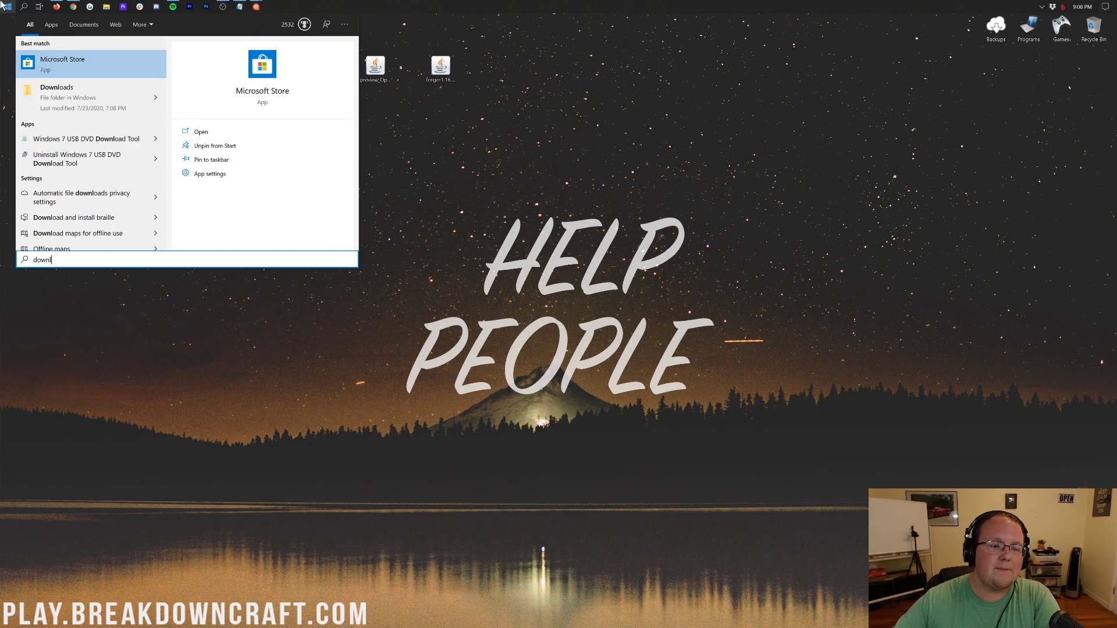
pyautogui.click(63, 100)
pyautogui.moveTo(311, 81); pyautogui.dragTo(581, 224)
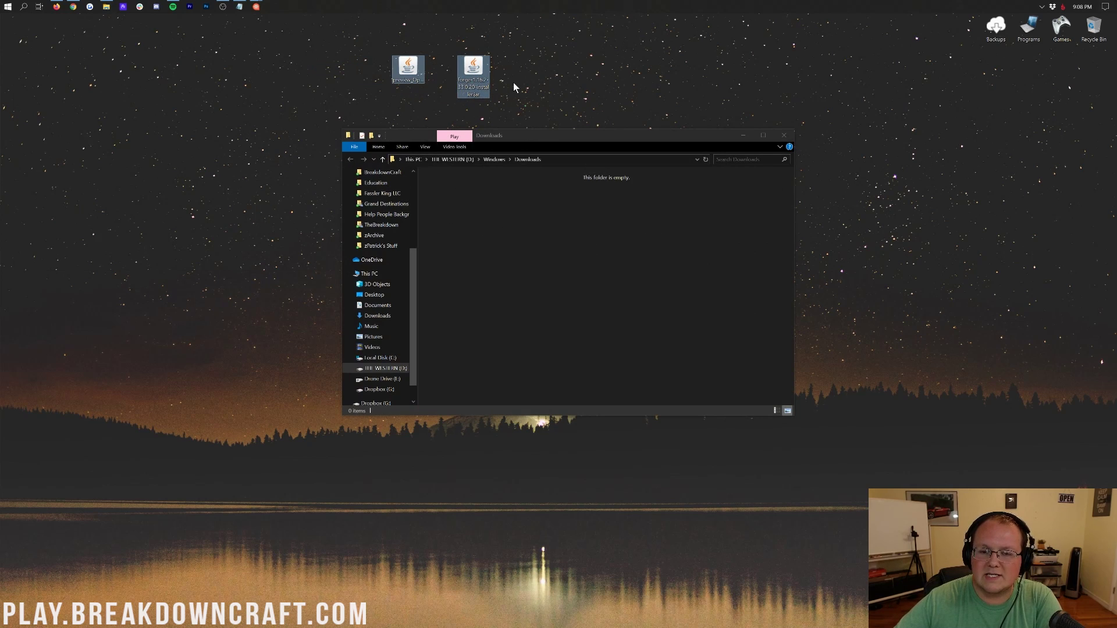
pyautogui.click(789, 136)
pyautogui.click(784, 136)
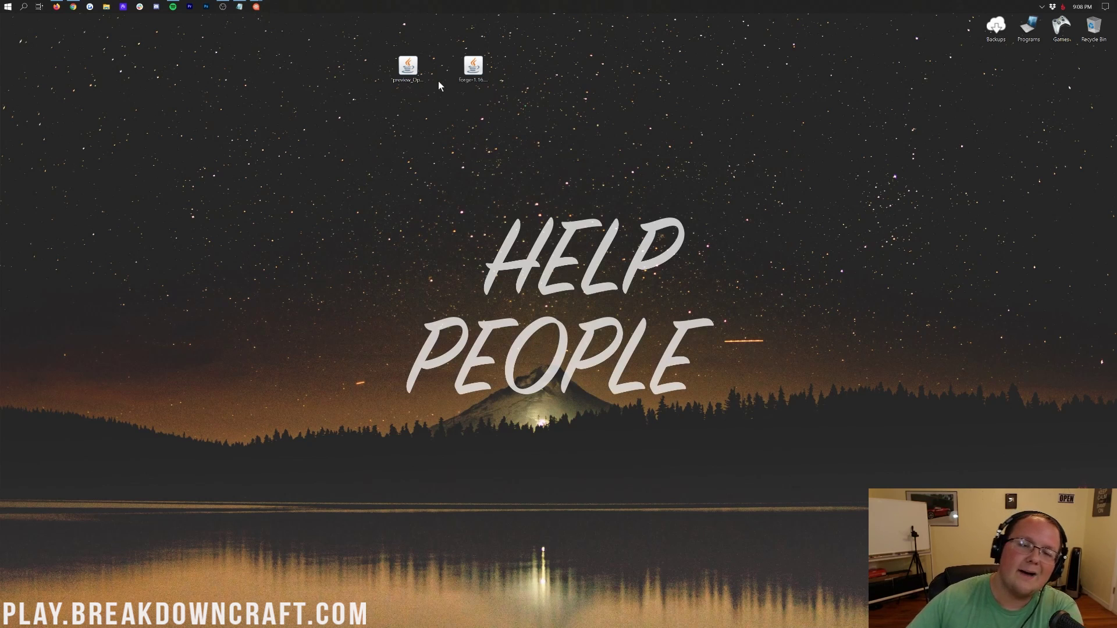
# Try to open the Forge installer file on the desktop with Java(TM) Platform SE binary.
pyautogui.rightClick(467, 71)
pyautogui.click(491, 121)
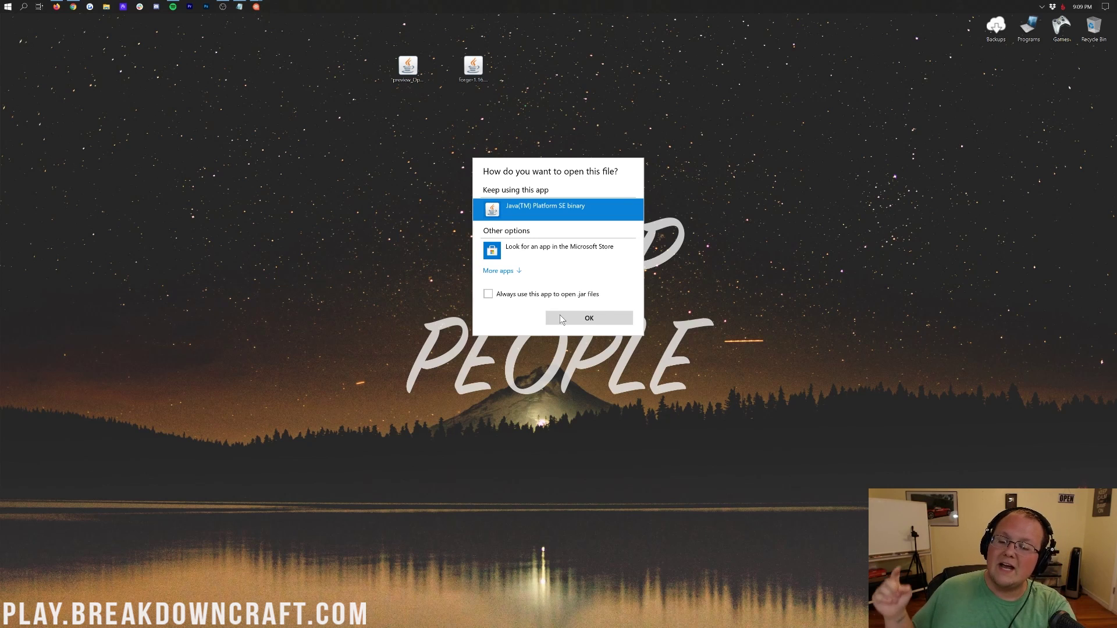
pyautogui.click(560, 319)
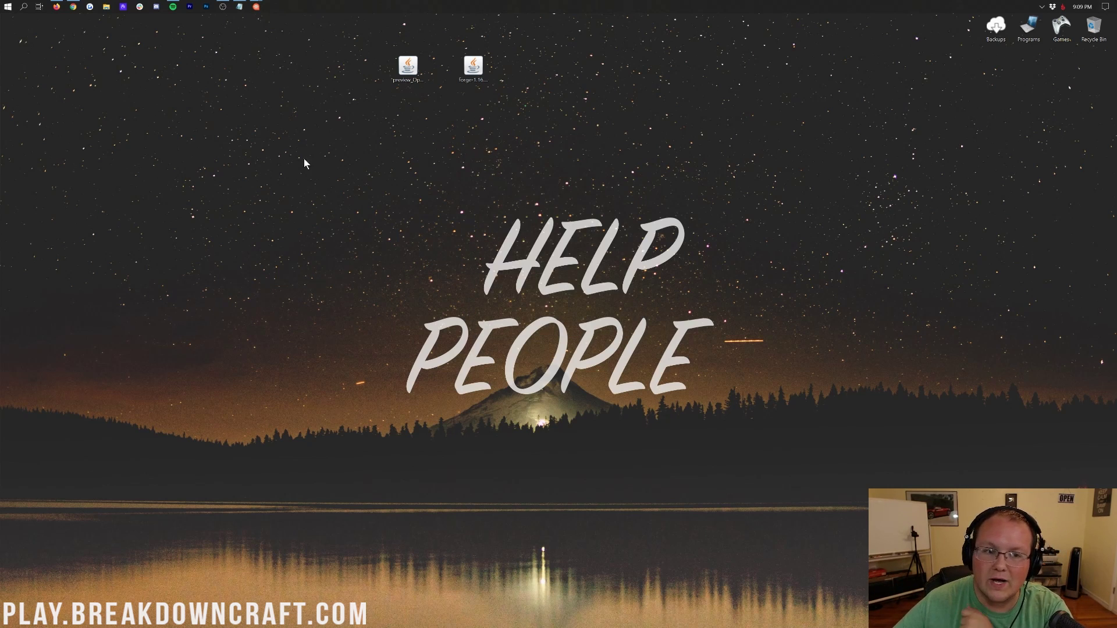
# Switch to Chrome, review the Java installation guide and the Jarfix guide for repairing .jar files, and return to the desktop.
pyautogui.click(73, 6)
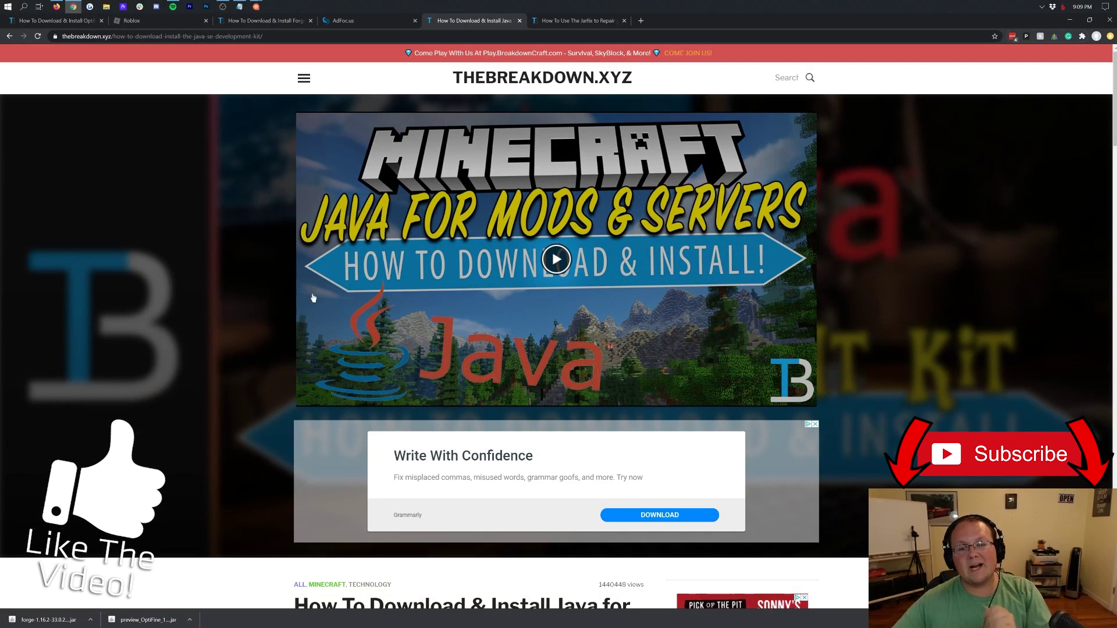
pyautogui.scroll(-4, 308, 279)
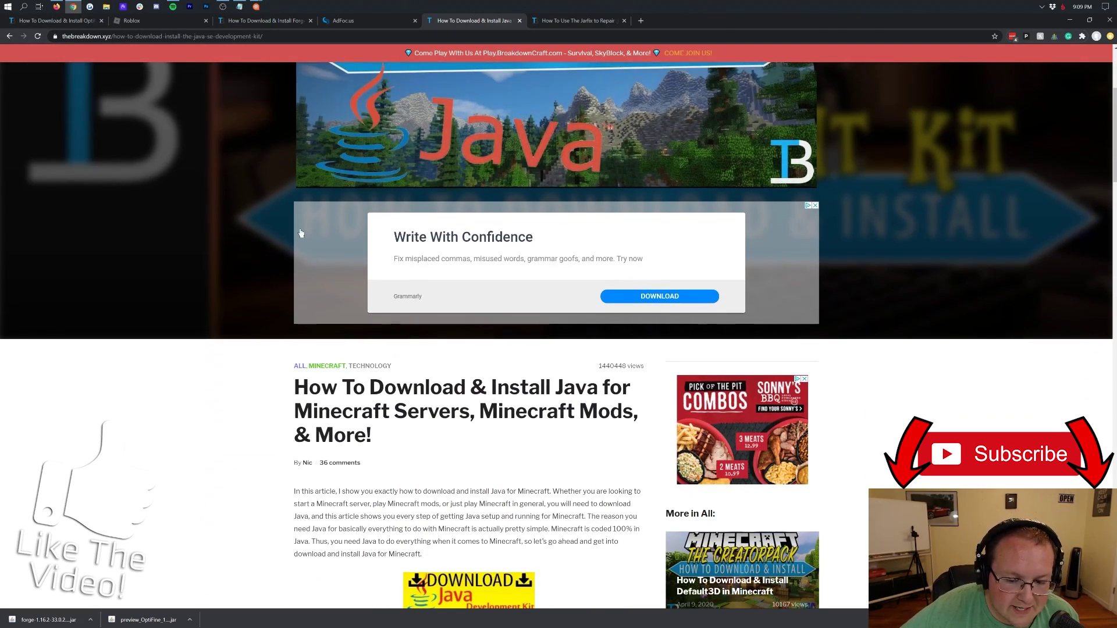
pyautogui.scroll(-18, 301, 232)
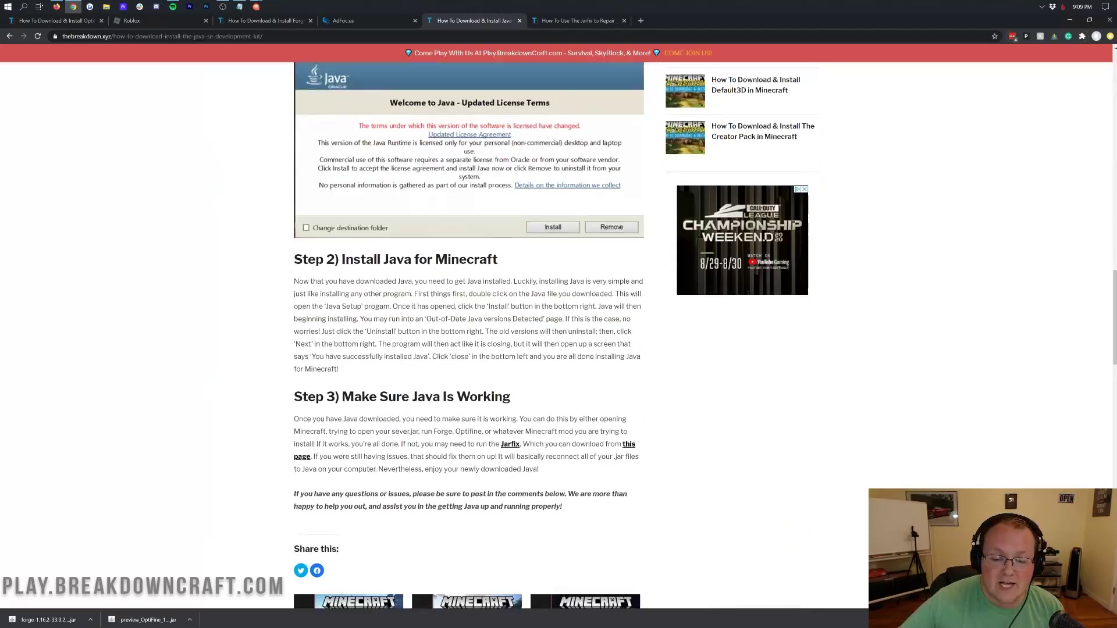
pyautogui.scroll(-2, 293, 203)
pyautogui.scroll(20, 292, 204)
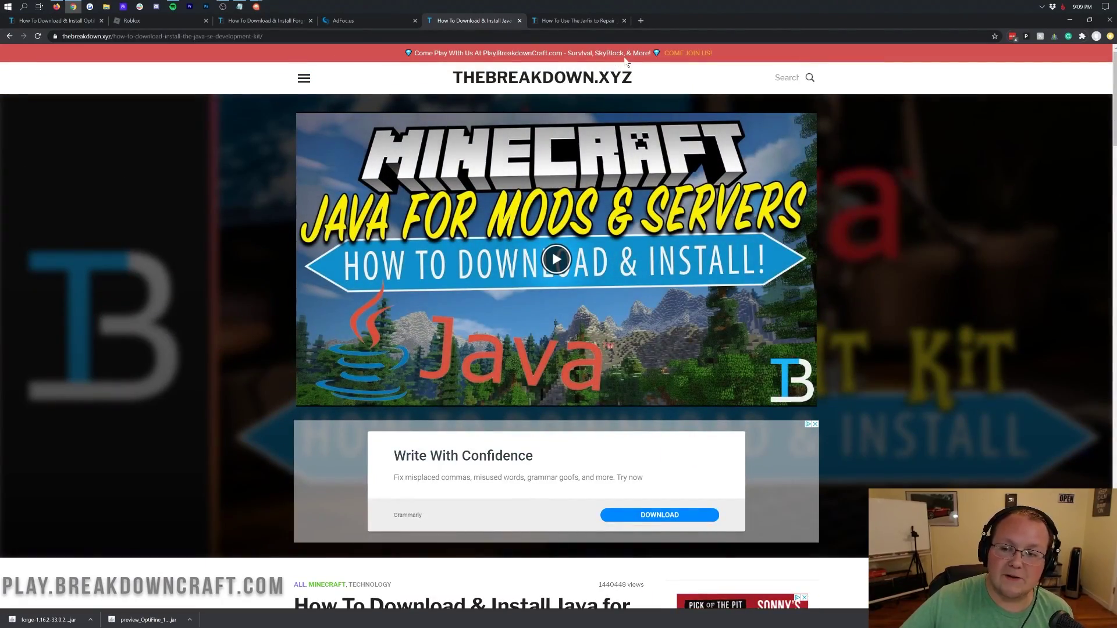
pyautogui.click(569, 21)
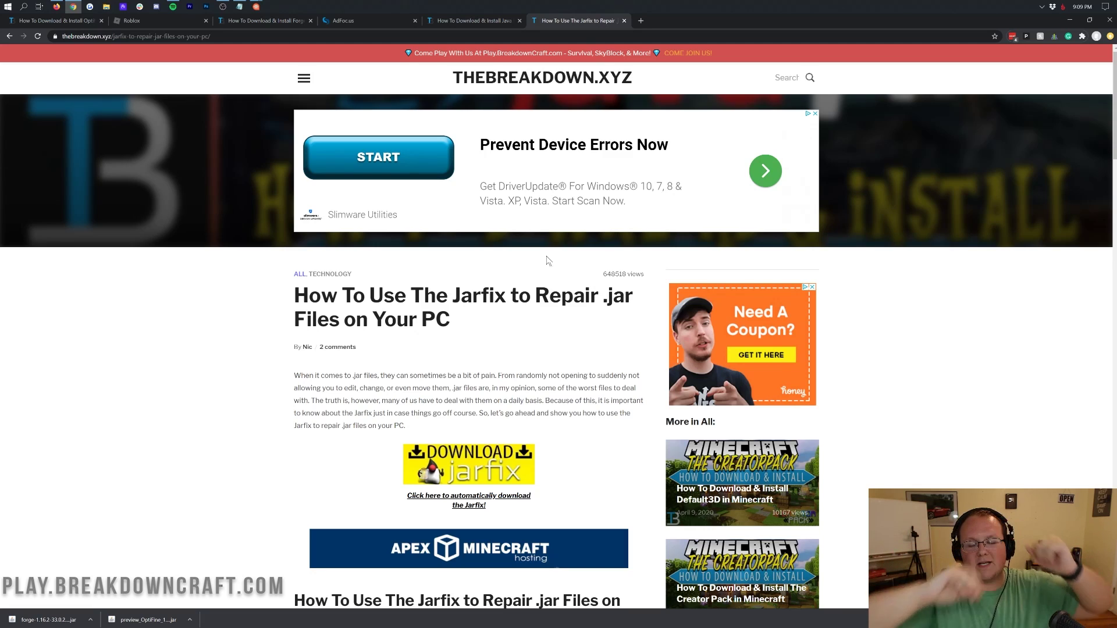
pyautogui.click(1069, 19)
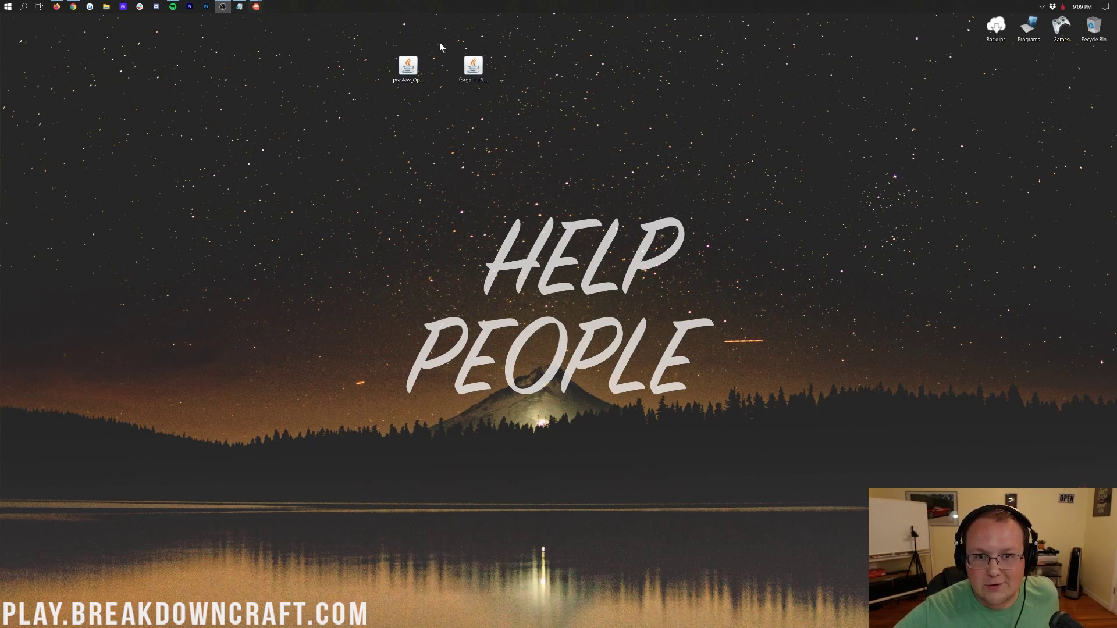
# Run the Forge installer file with Java(TM) Platform SE binary and install the client into the default .minecraft folder.
pyautogui.click(468, 65)
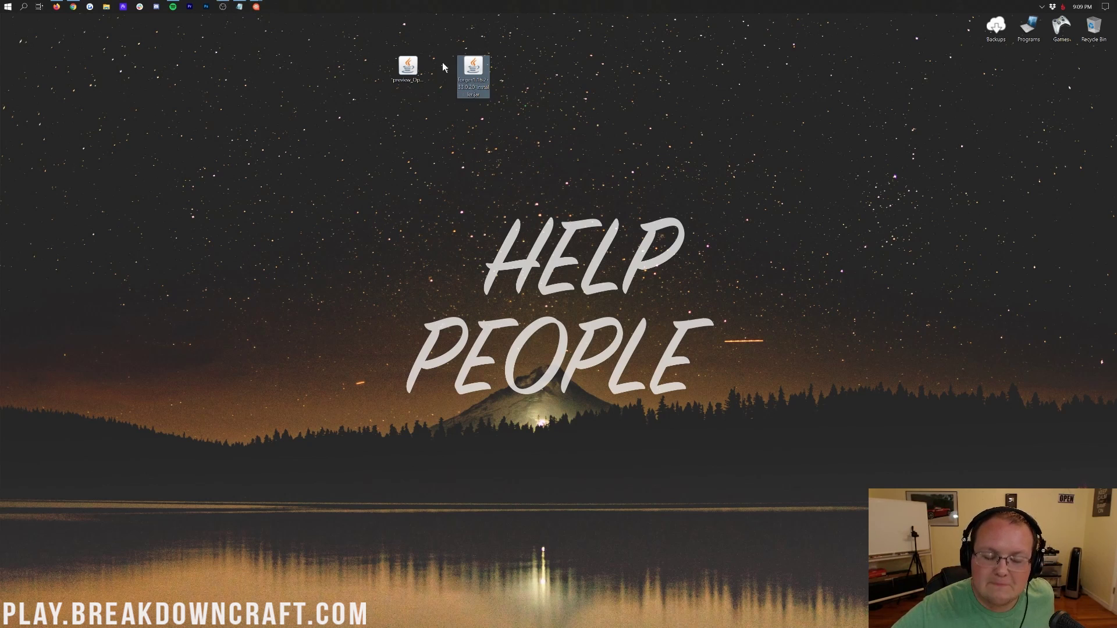
pyautogui.rightClick(476, 71)
pyautogui.click(502, 119)
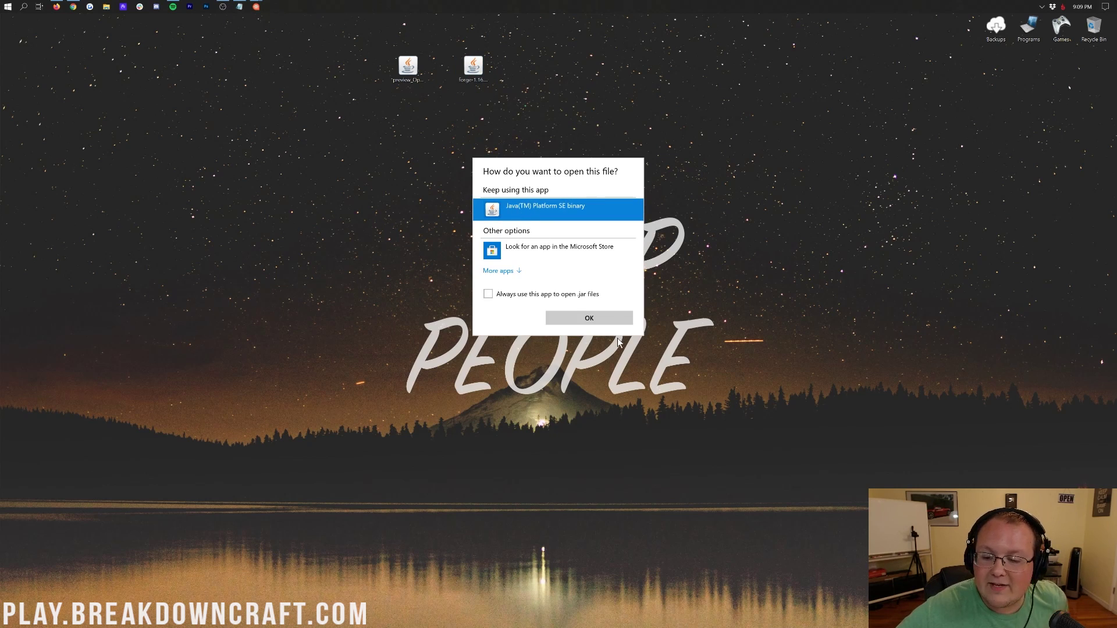
pyautogui.click(605, 321)
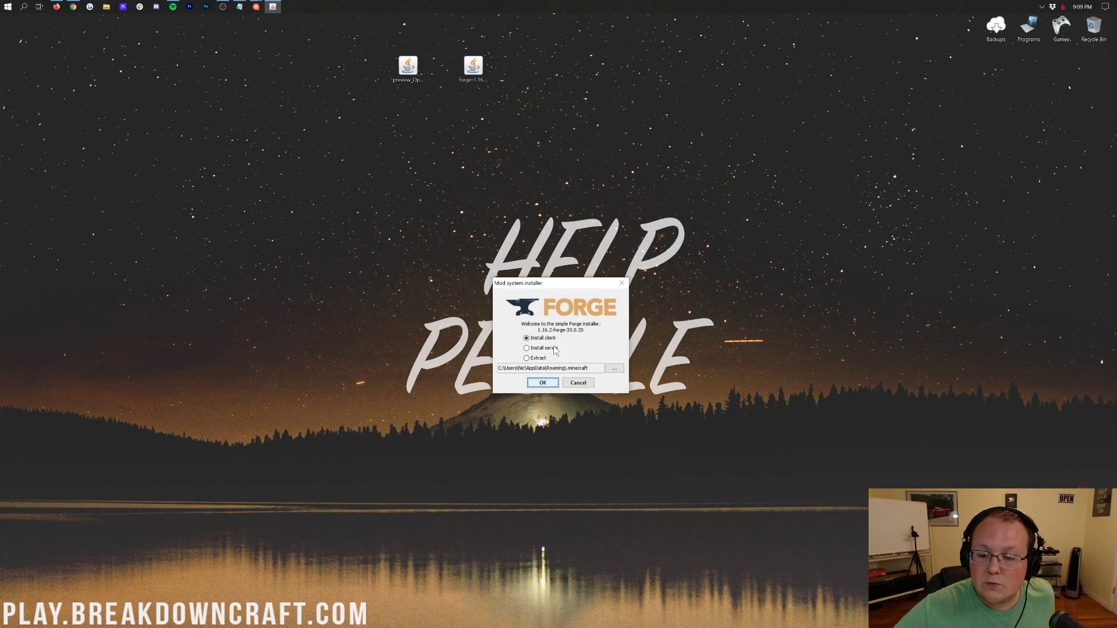
pyautogui.press('Return')
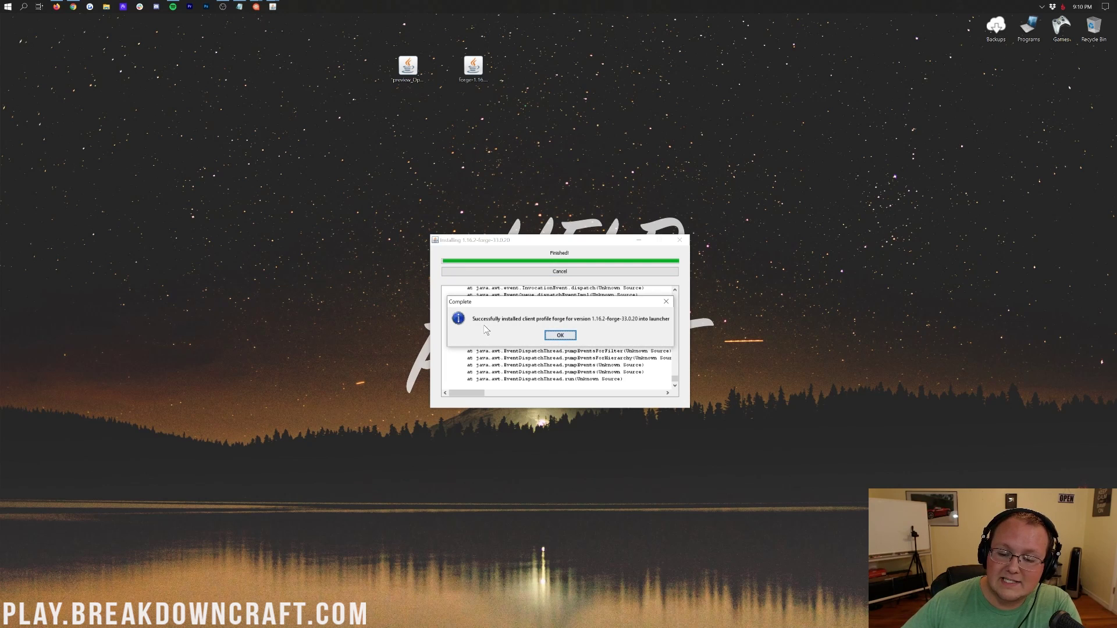
pyautogui.click(557, 337)
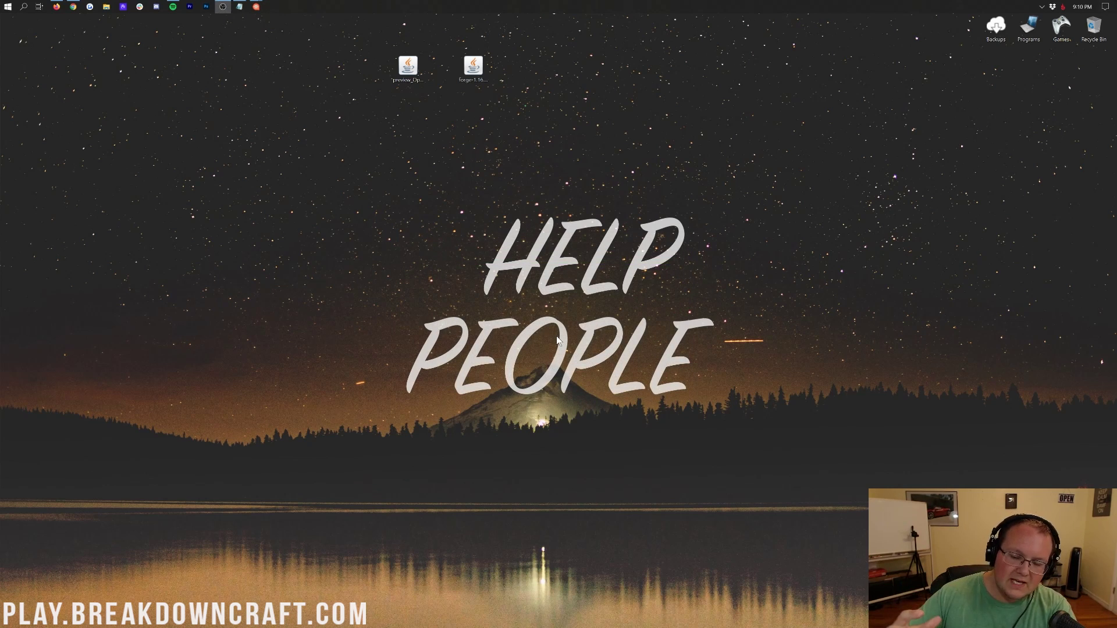
# Find the Minecraft Launcher through the Windows search and open it.
pyautogui.click(5, 5)
pyautogui.write('min')
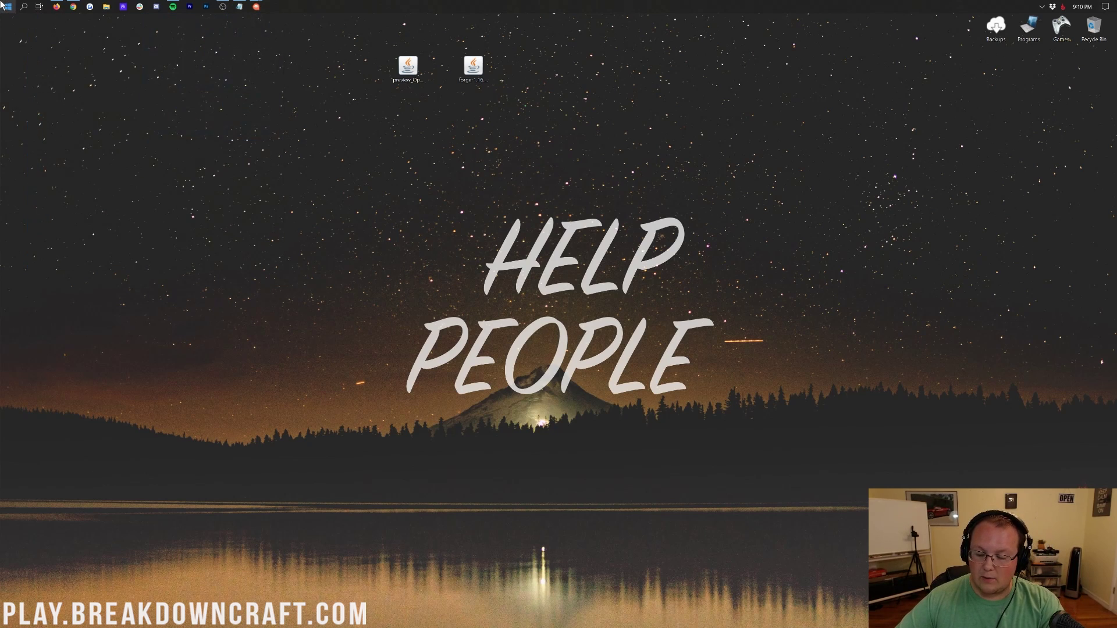
pyautogui.press('Return')
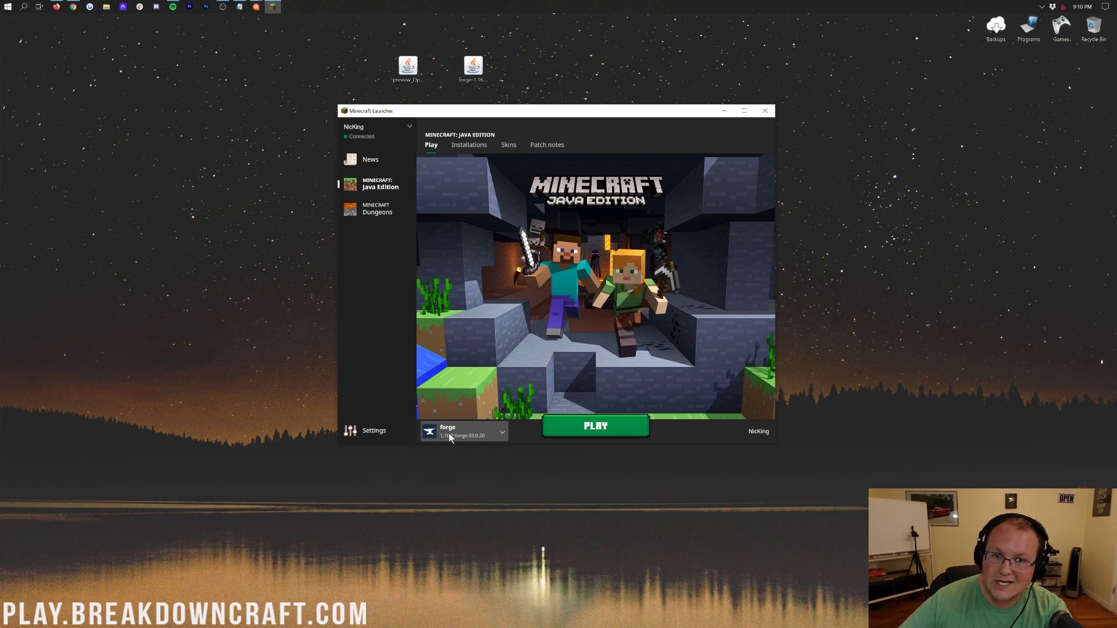
# Browse the launcher's available versions, including Latest release, and select the forge 1.16.2-forge-33.0.20 profile.
pyautogui.click(504, 432)
pyautogui.click(497, 436)
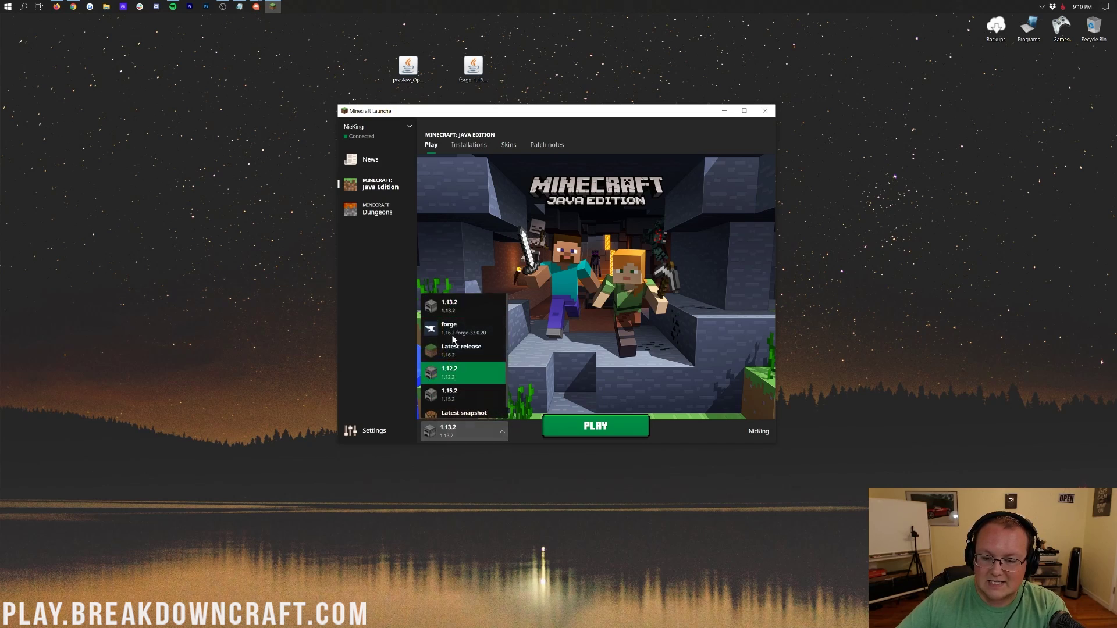
pyautogui.click(455, 351)
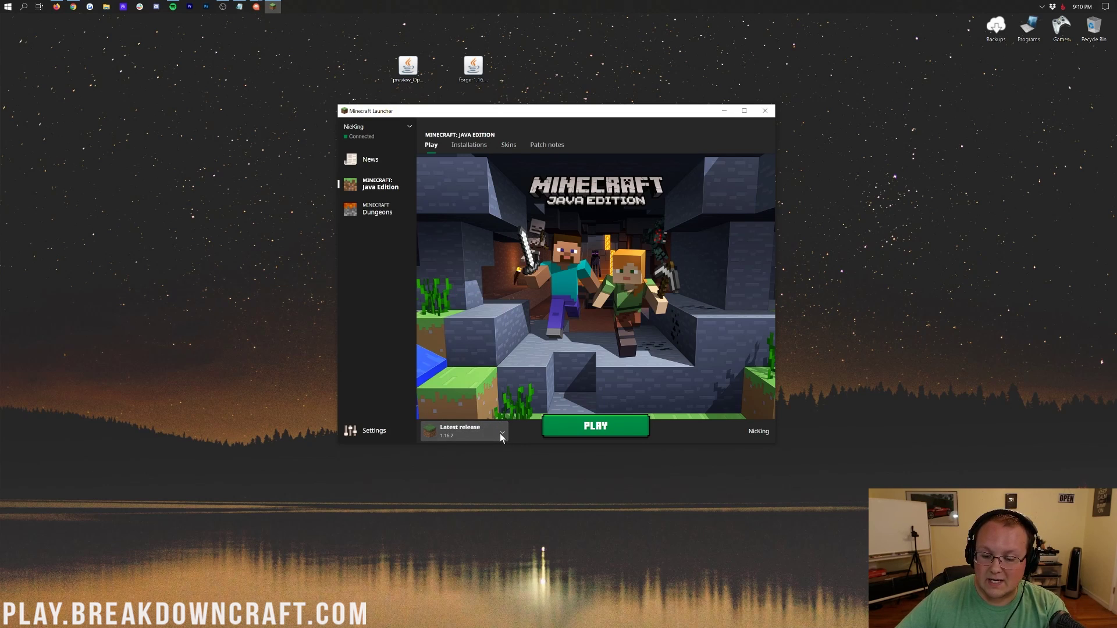
pyautogui.click(500, 434)
pyautogui.click(467, 346)
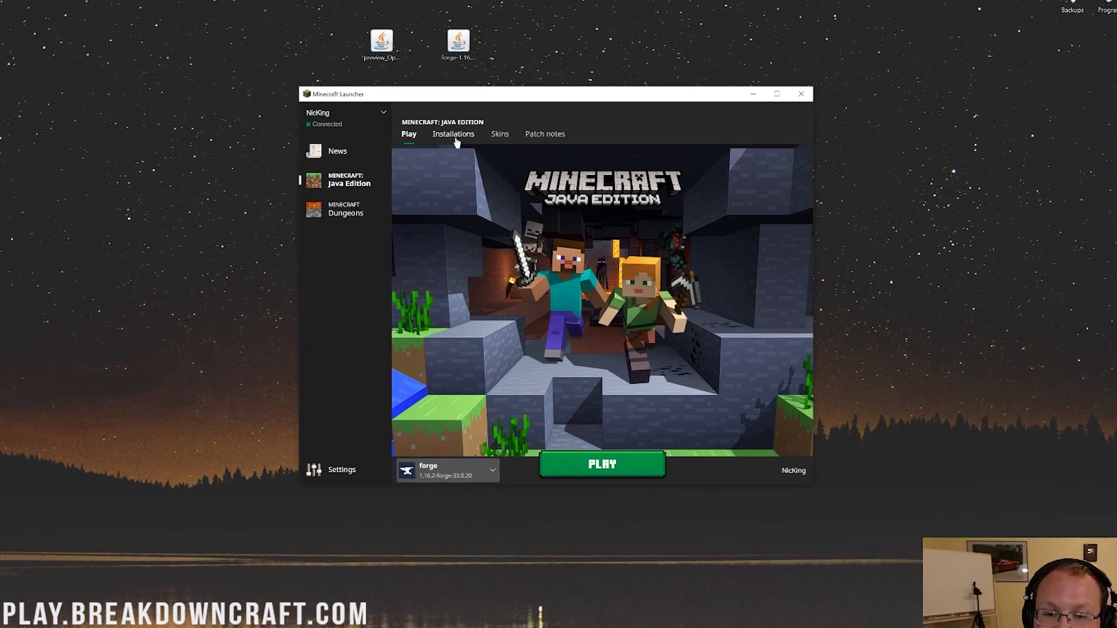
# Start a new installation in the launcher and name it Play.BreakdownCraft.com.
pyautogui.click(456, 141)
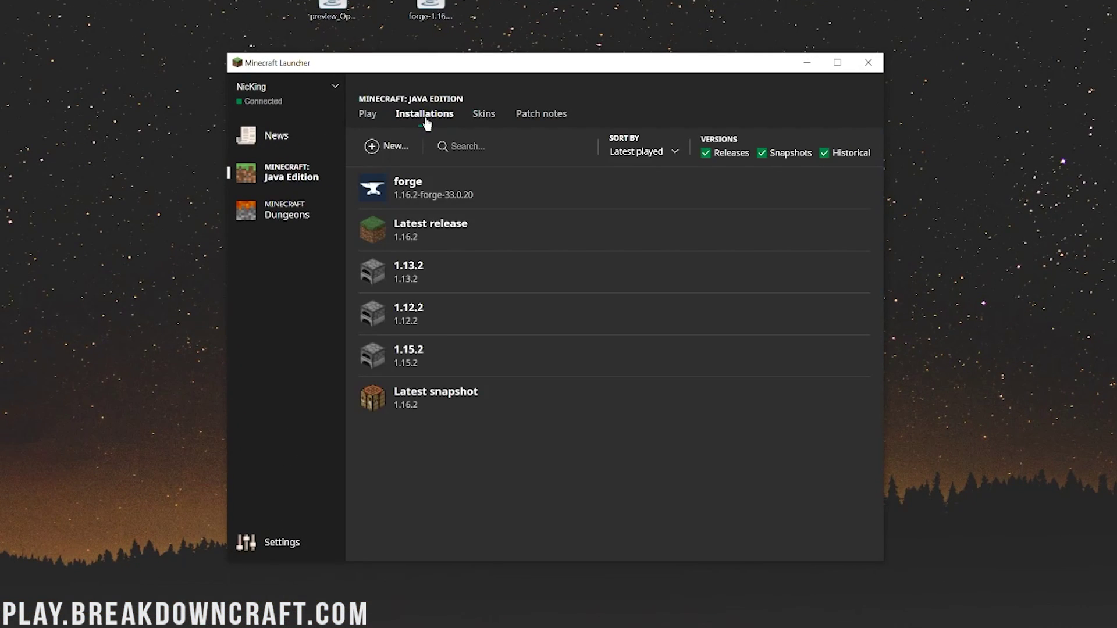
pyautogui.click(386, 147)
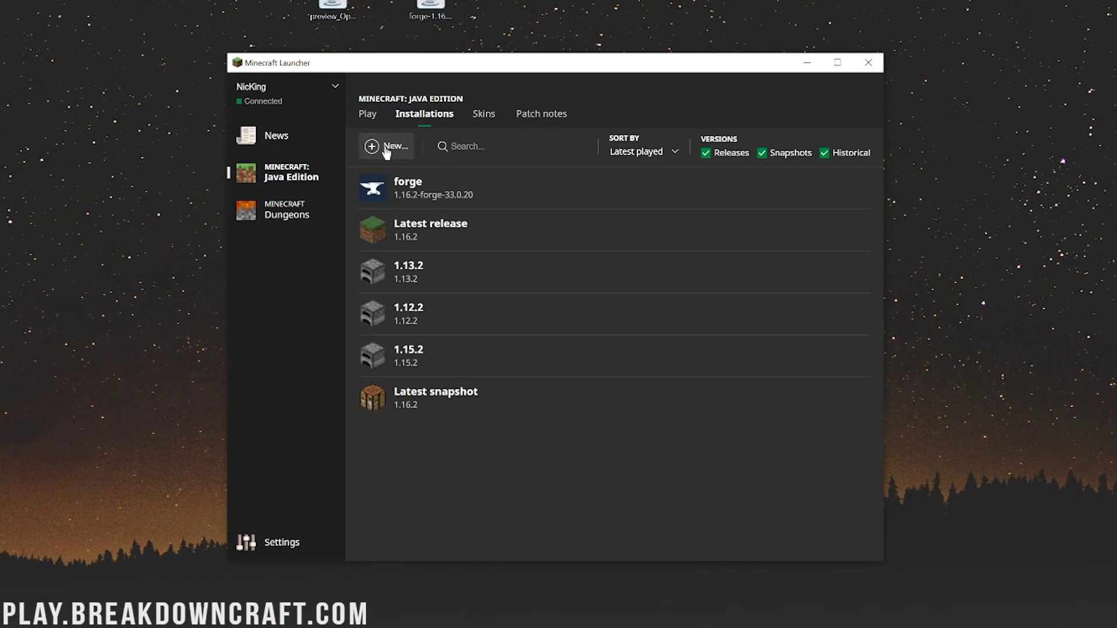
pyautogui.write('Pl')
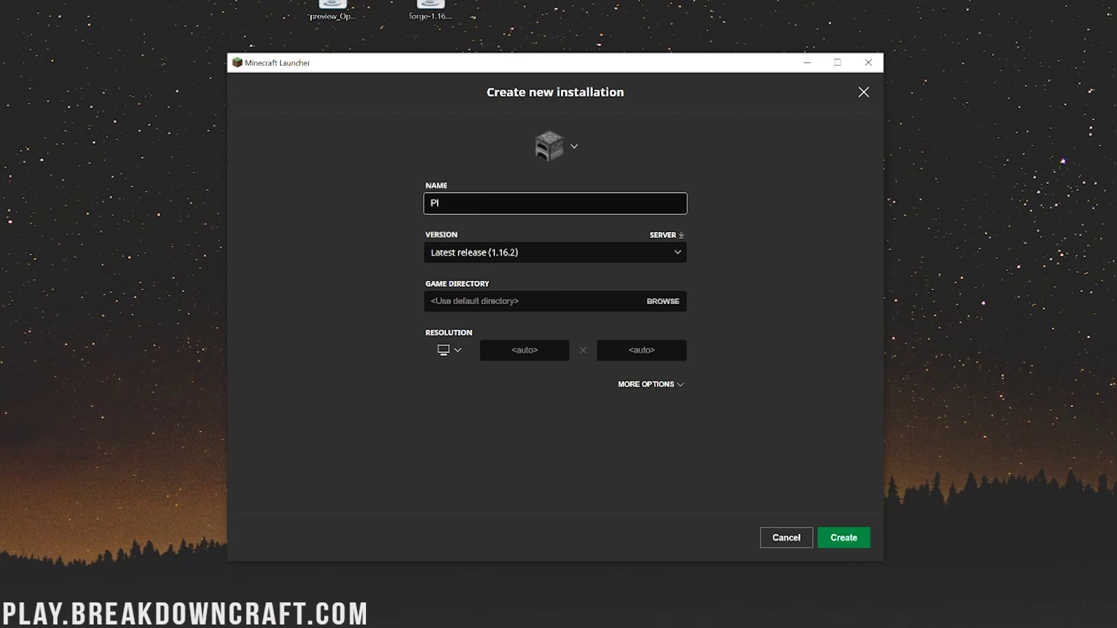
pyautogui.write('ay.BreakdownCraft.com')
pyautogui.hotkey('ctrl', 'a')
pyautogui.press('BackSpace')
pyautogui.write('Play.BreakdownCraft.com')
pyautogui.hotkey('ctrl', 'a')
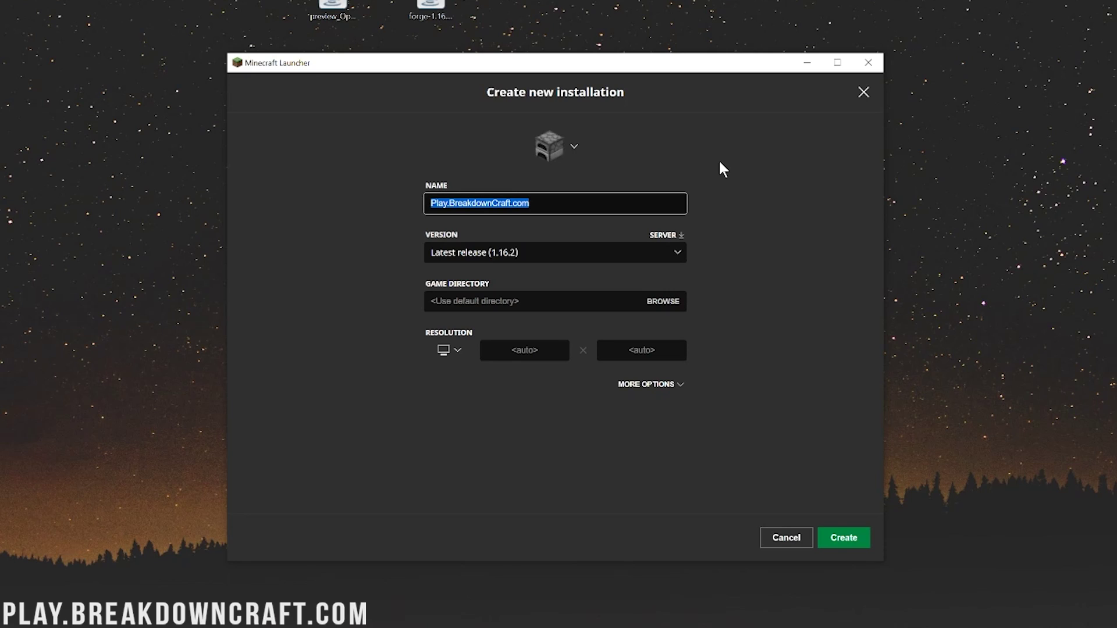
# Set the new installation's version to release 1.16.2-forge-33.0.20 and its resolution to 1920x1080.
pyautogui.click(500, 260)
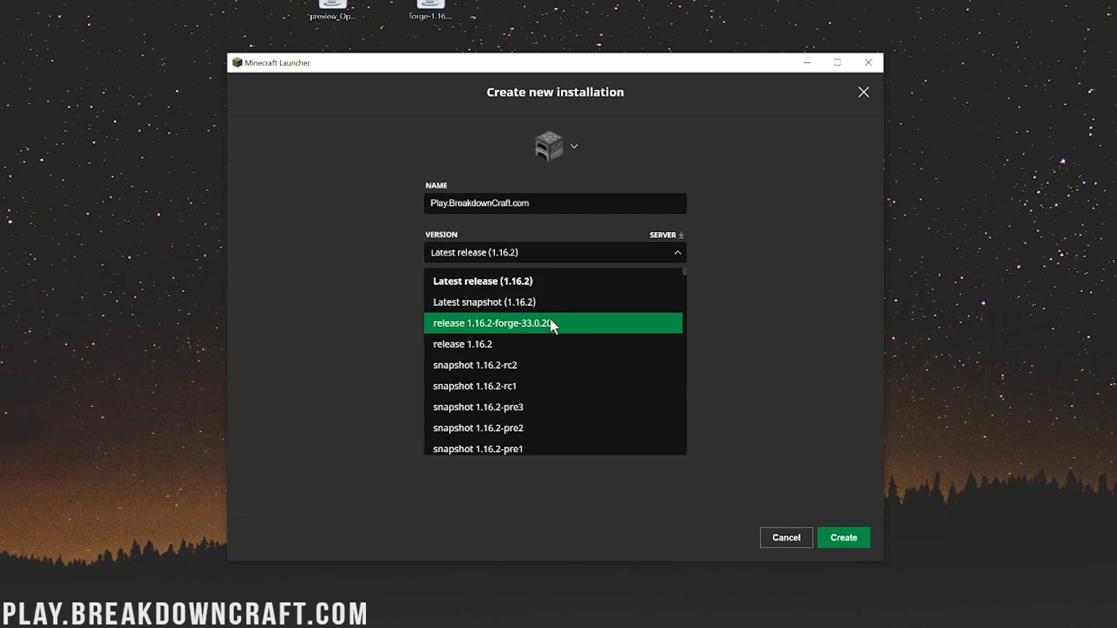
pyautogui.scroll(-20, 586, 322)
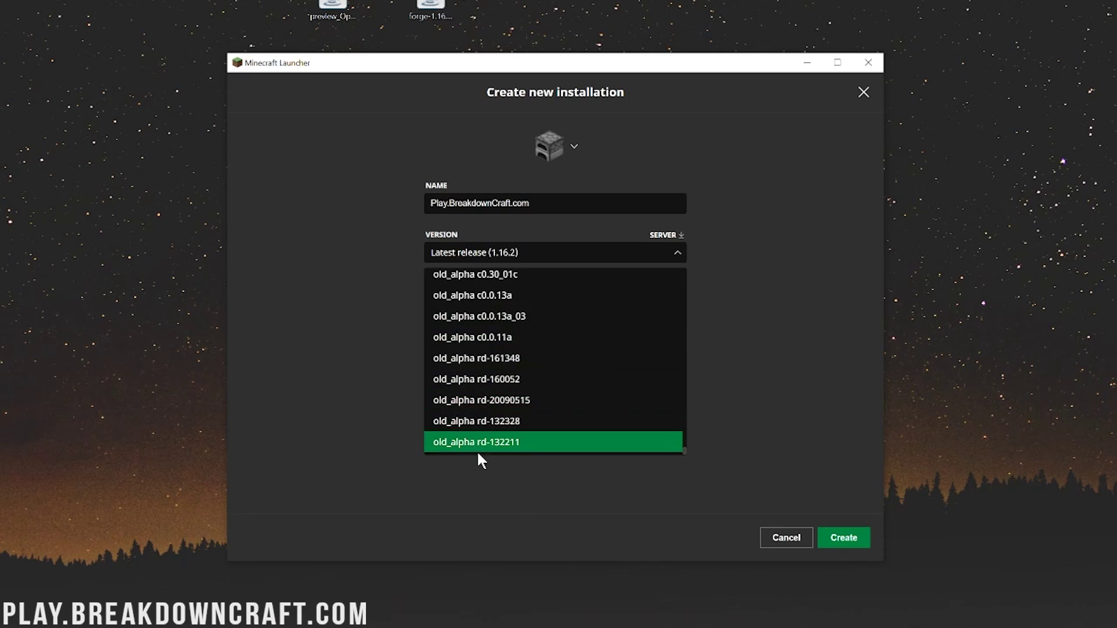
pyautogui.scroll(15, 487, 406)
pyautogui.scroll(20, 487, 407)
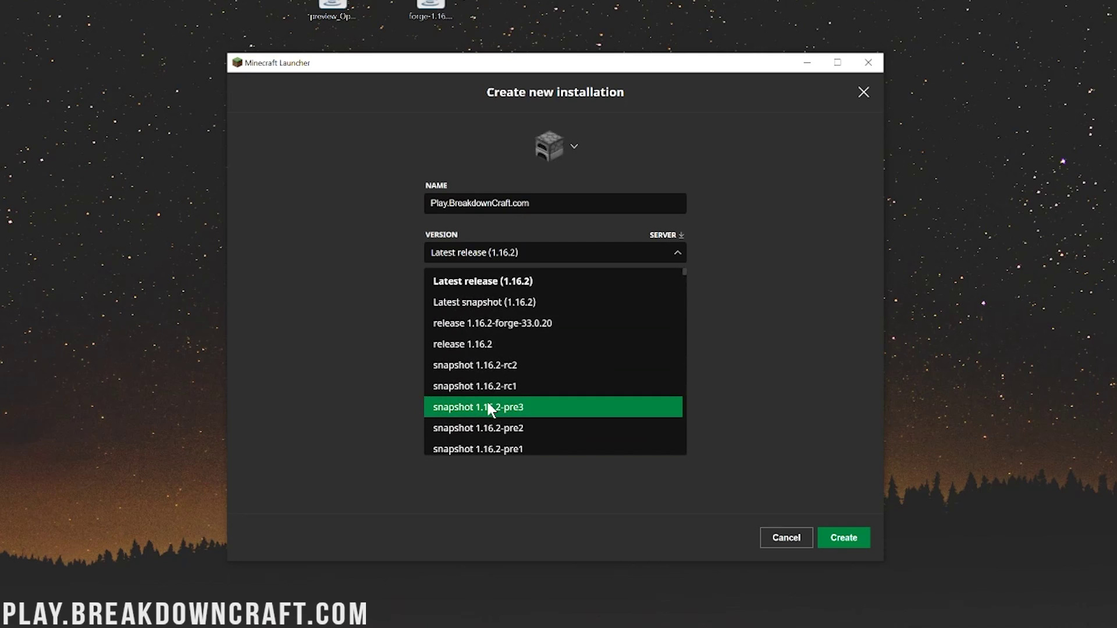
pyautogui.click(526, 322)
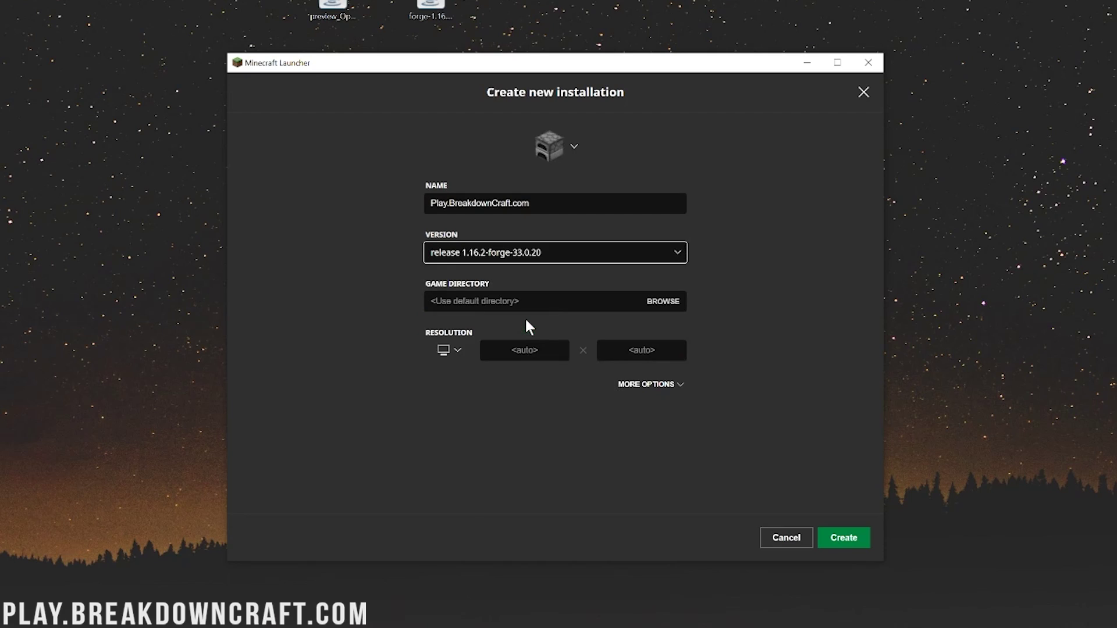
pyautogui.click(448, 356)
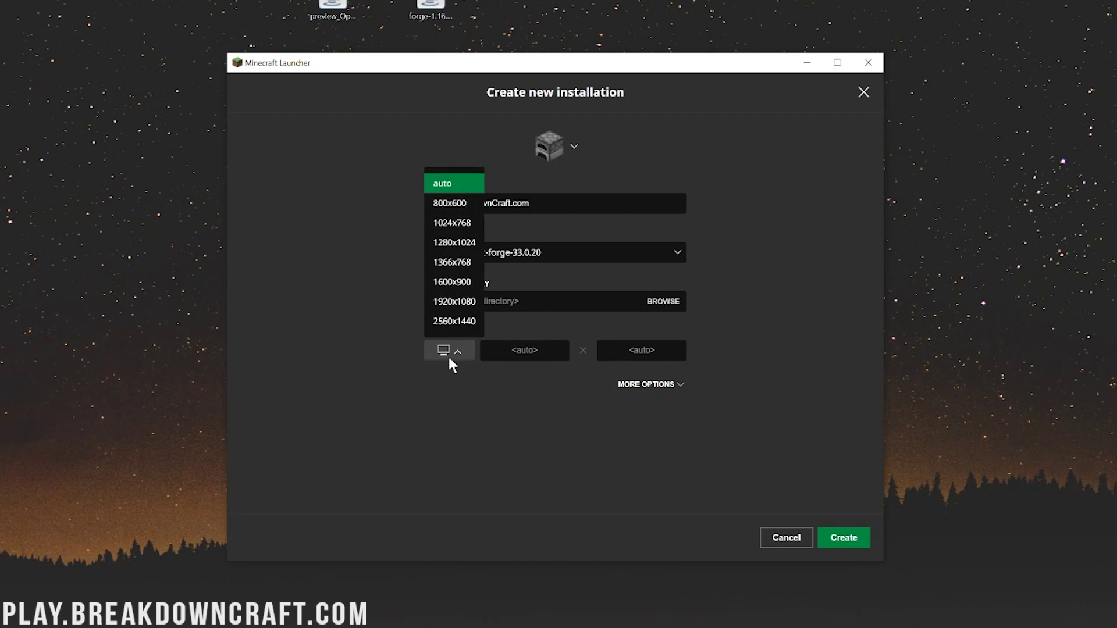
pyautogui.click(455, 302)
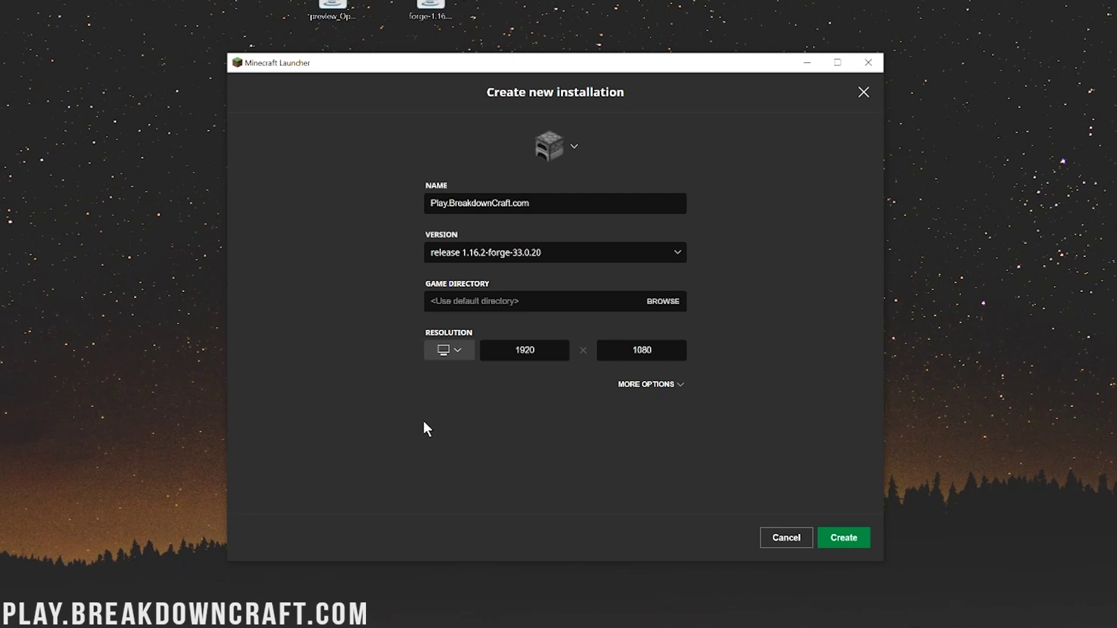
# Create the Play.BreakdownCraft.com installation and launch Minecraft with it.
pyautogui.click(841, 535)
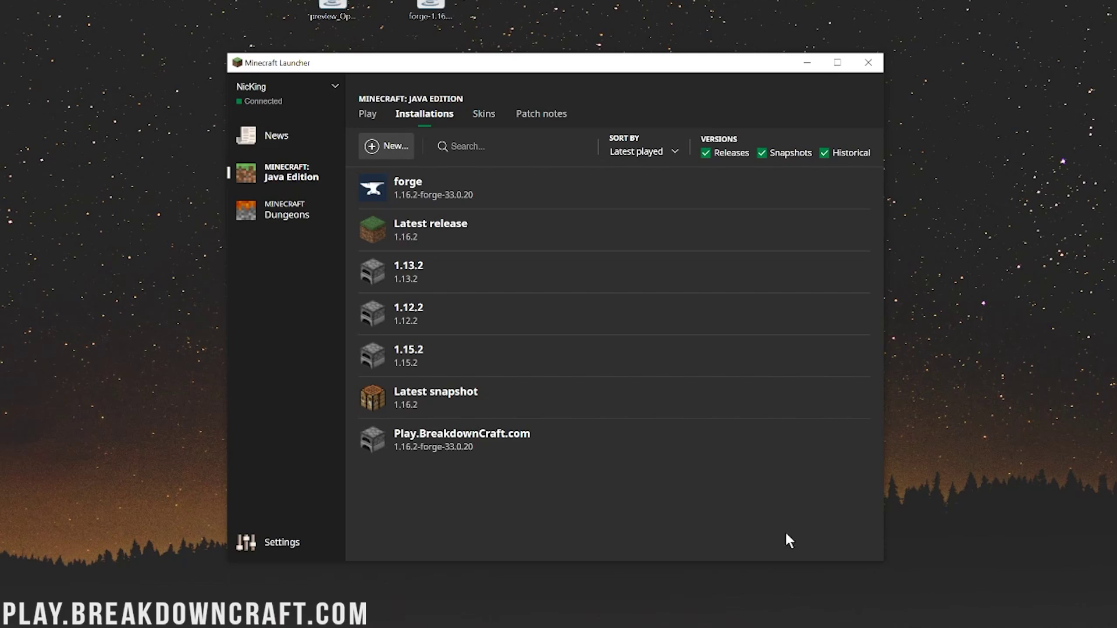
pyautogui.moveTo(480, 442)
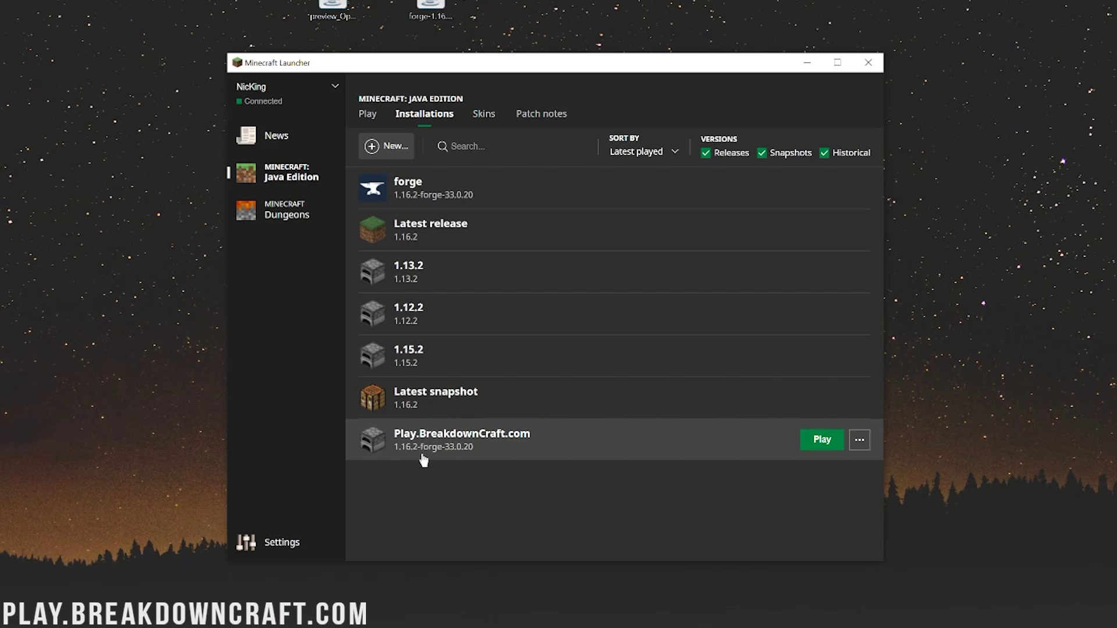
pyautogui.click(821, 448)
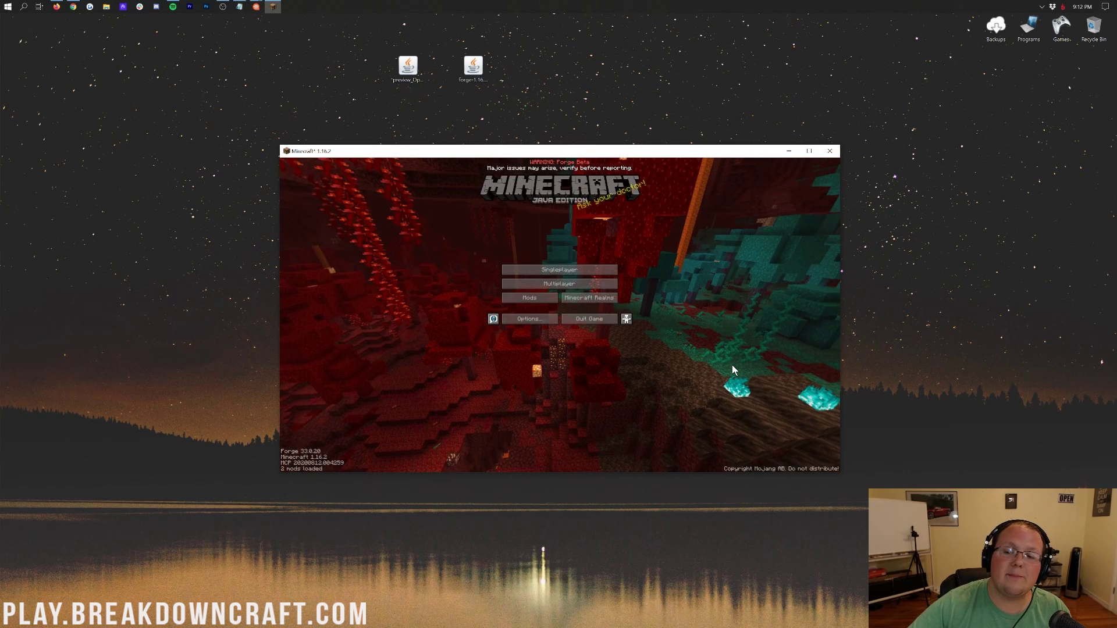
# Open the mods folder from Minecraft's mods list and add the preview OptiFine 1.16.2 jar from the desktop.
pyautogui.click(535, 305)
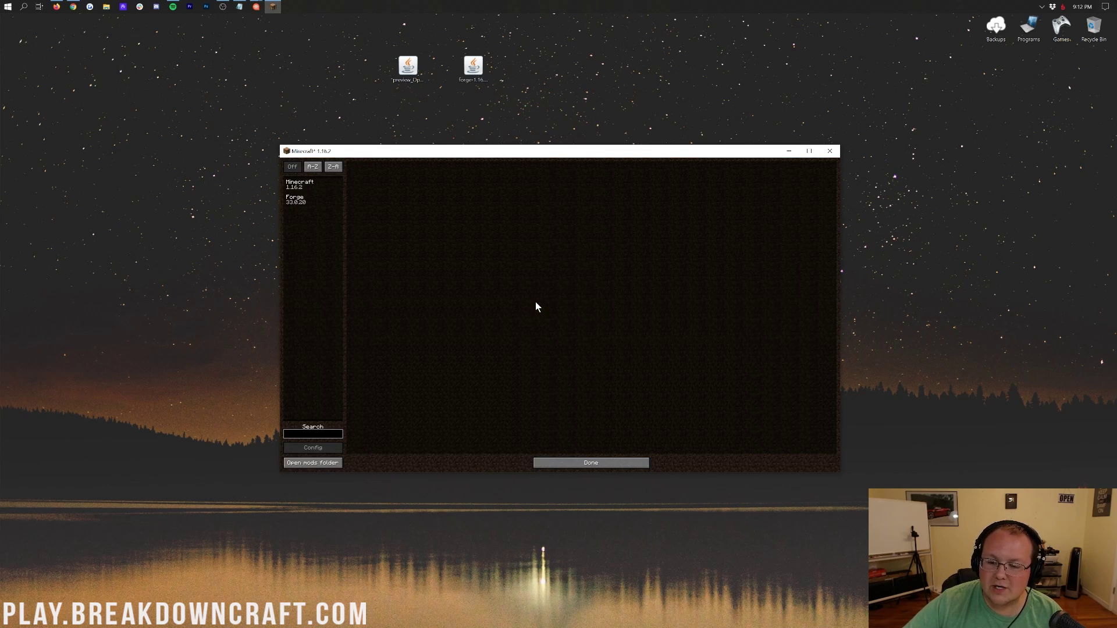
pyautogui.click(322, 464)
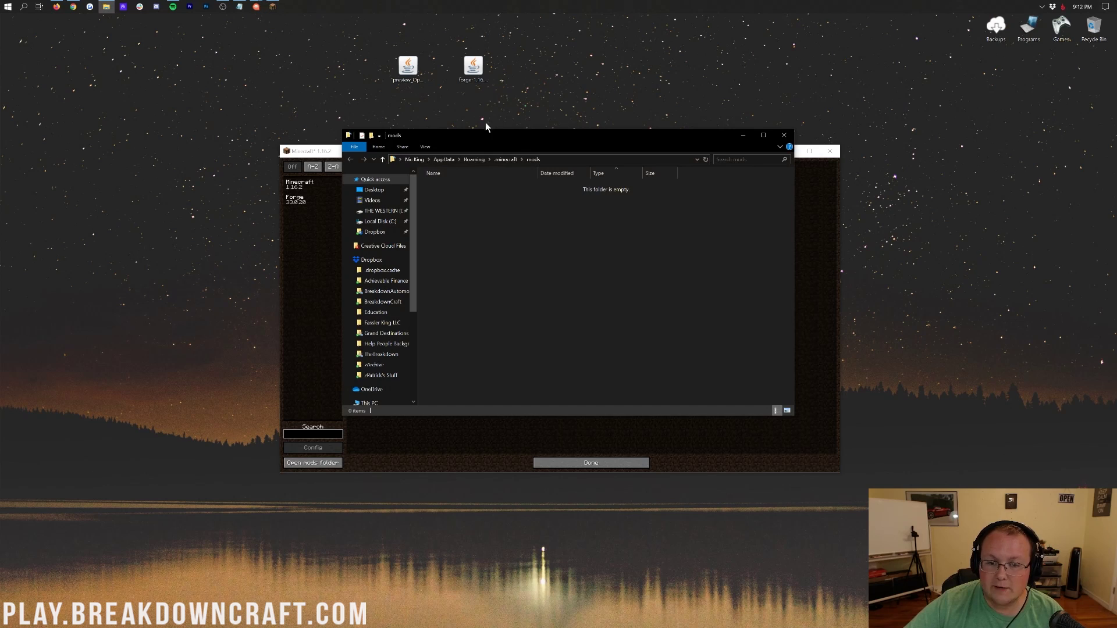
pyautogui.click(409, 71)
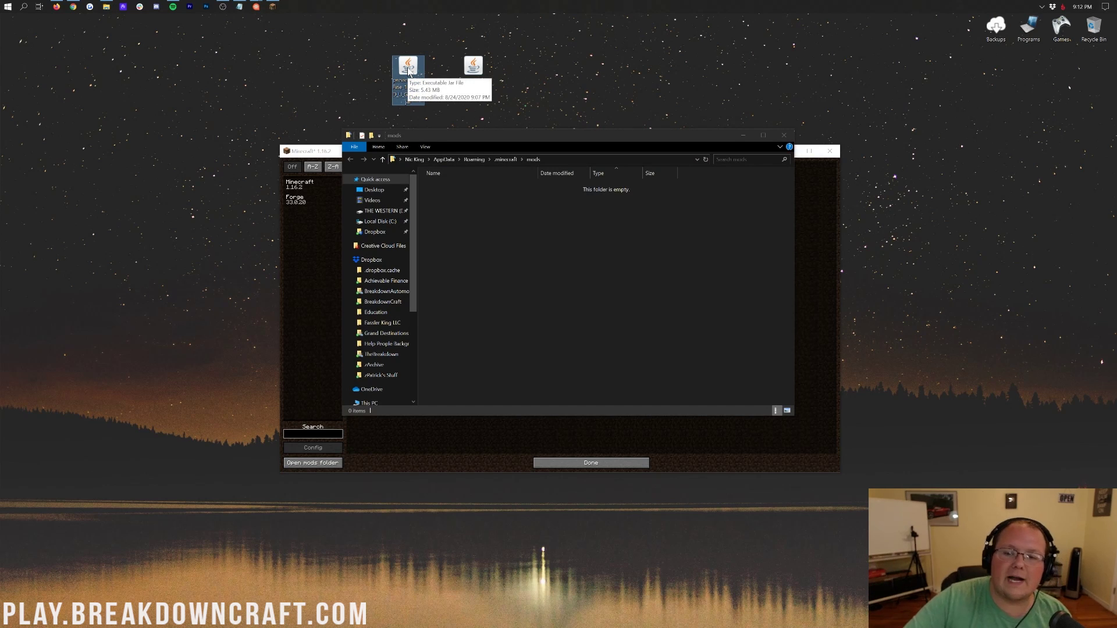
pyautogui.moveTo(409, 71); pyautogui.dragTo(448, 385)
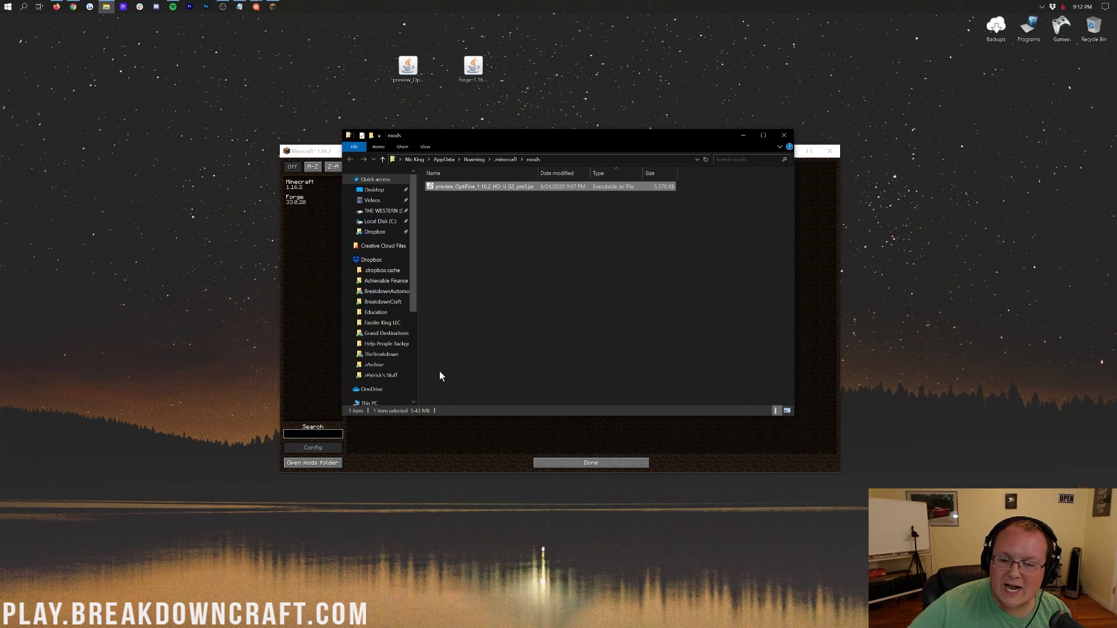
pyautogui.click(784, 136)
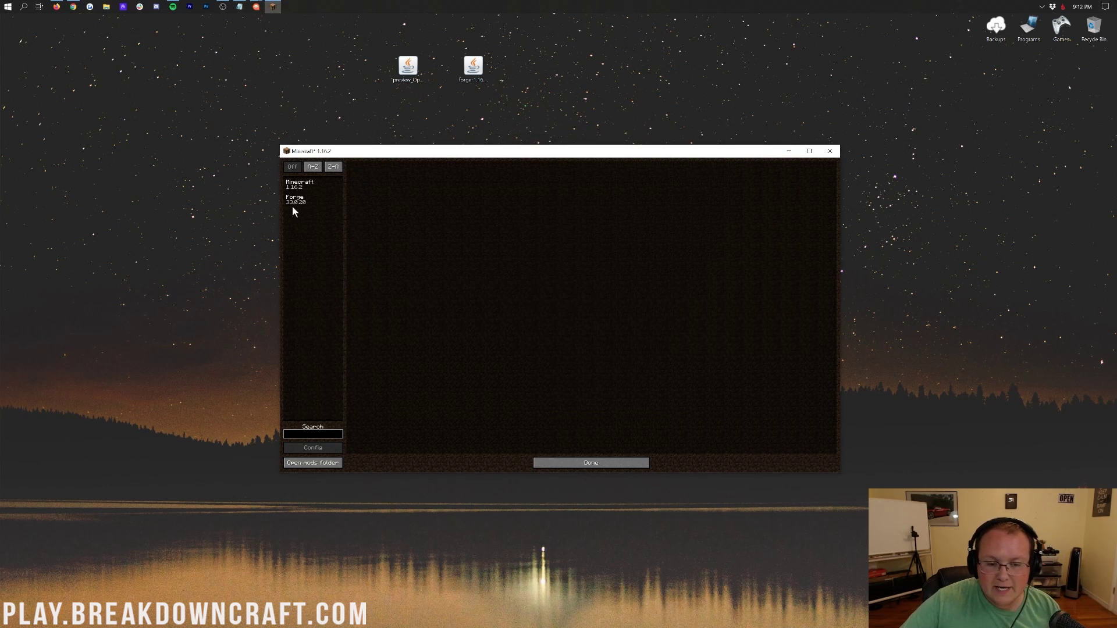
# Set the GUI scale to 3 in Minecraft's video settings and quit the game.
pyautogui.click(598, 461)
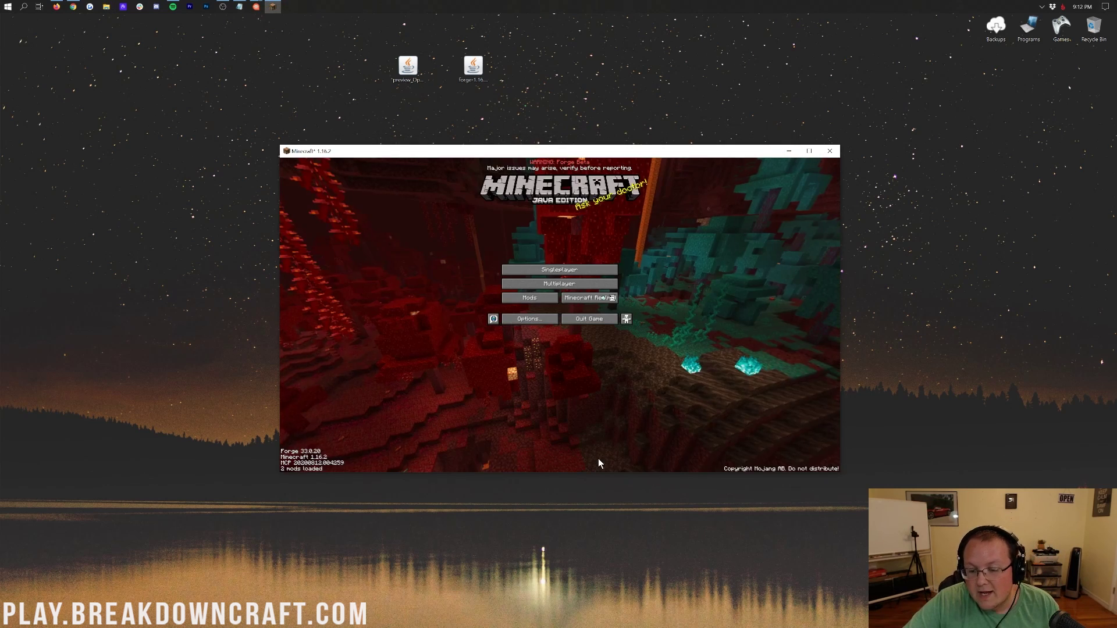
pyautogui.click(523, 318)
pyautogui.click(512, 253)
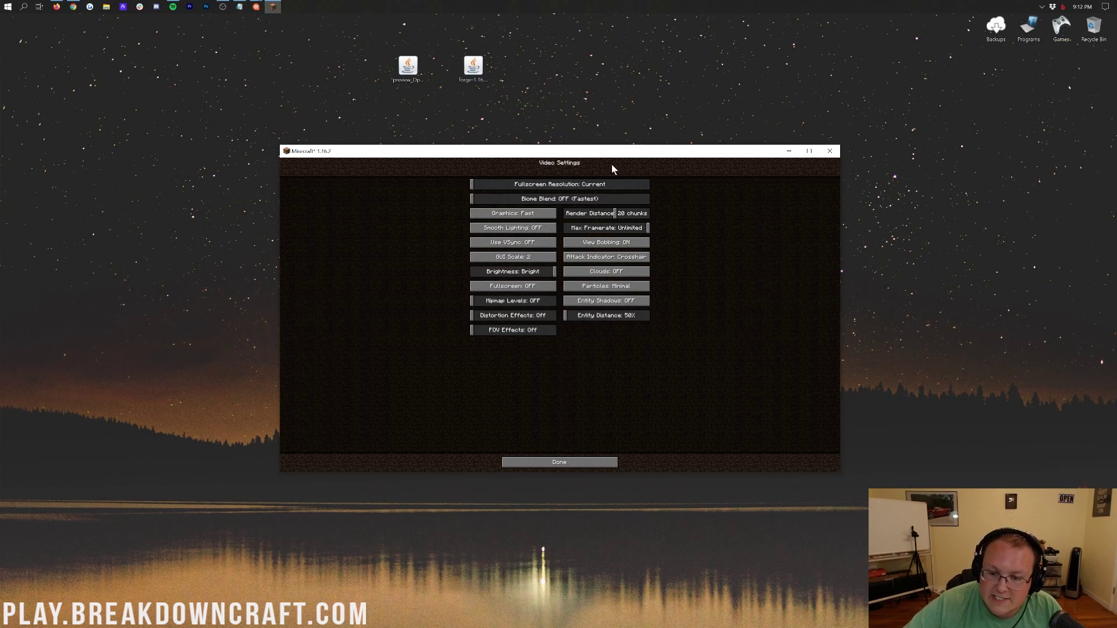
pyautogui.click(547, 461)
pyautogui.click(547, 461)
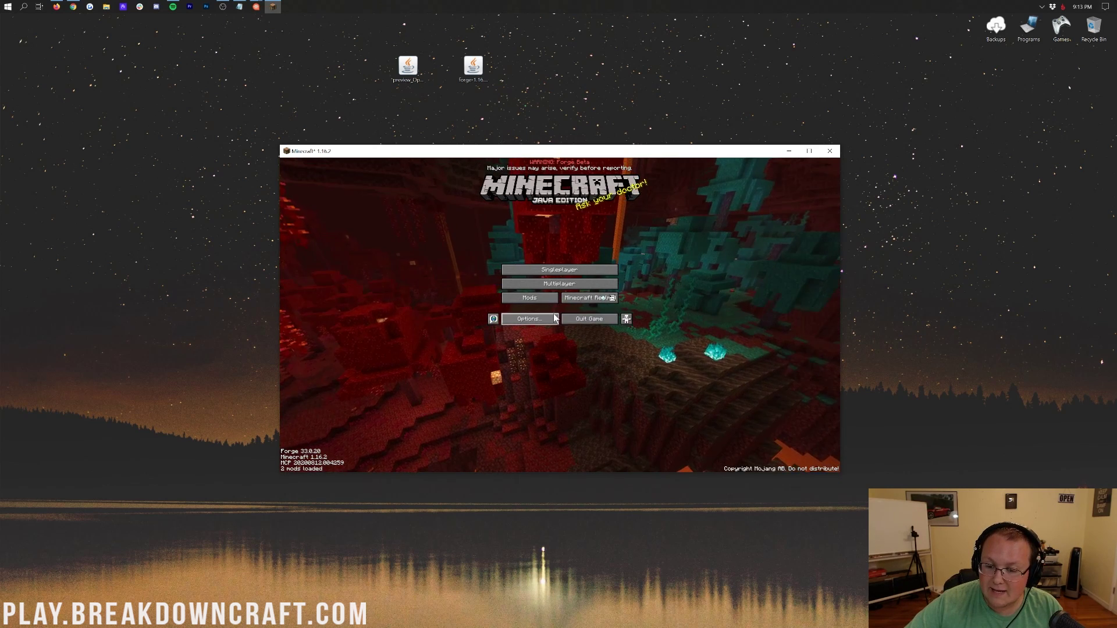
pyautogui.click(555, 318)
pyautogui.click(514, 256)
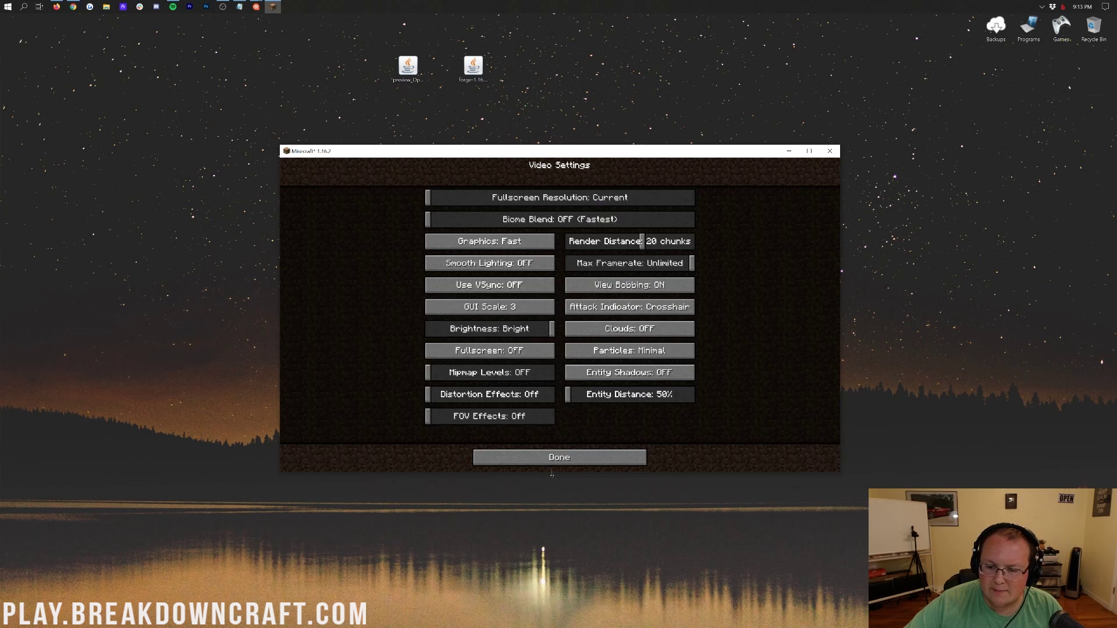
pyautogui.click(550, 461)
pyautogui.click(543, 367)
pyautogui.click(573, 370)
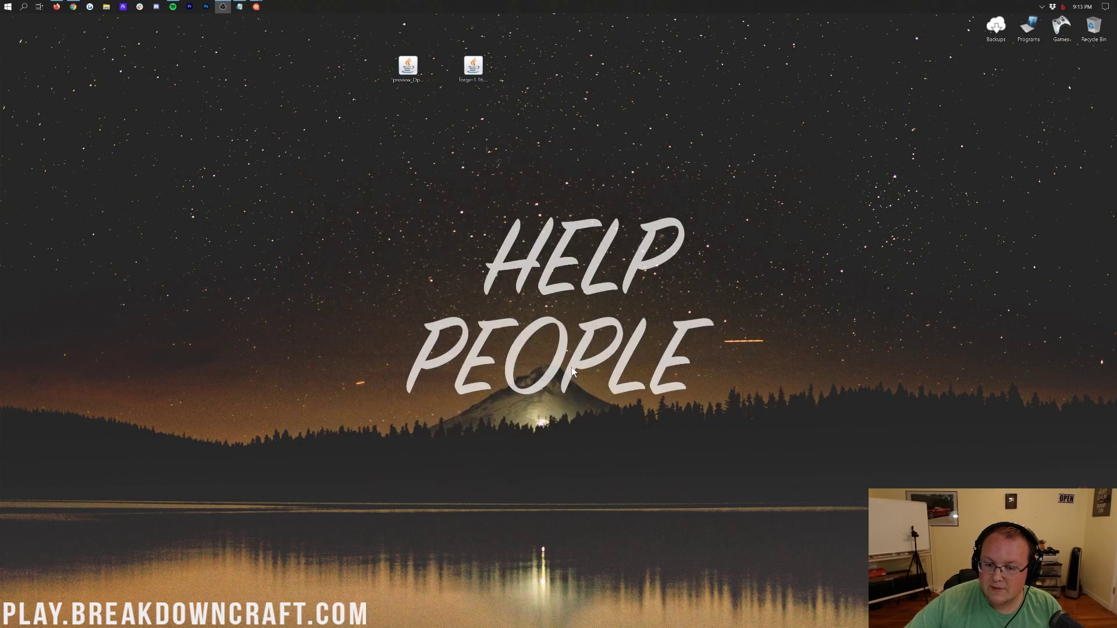
# Reopen the Minecraft Launcher and launch the game with the Play.BreakdownCraft.com 1.16.2-forge-33.0.20 installation.
pyautogui.click(2, 5)
pyautogui.write('mine')
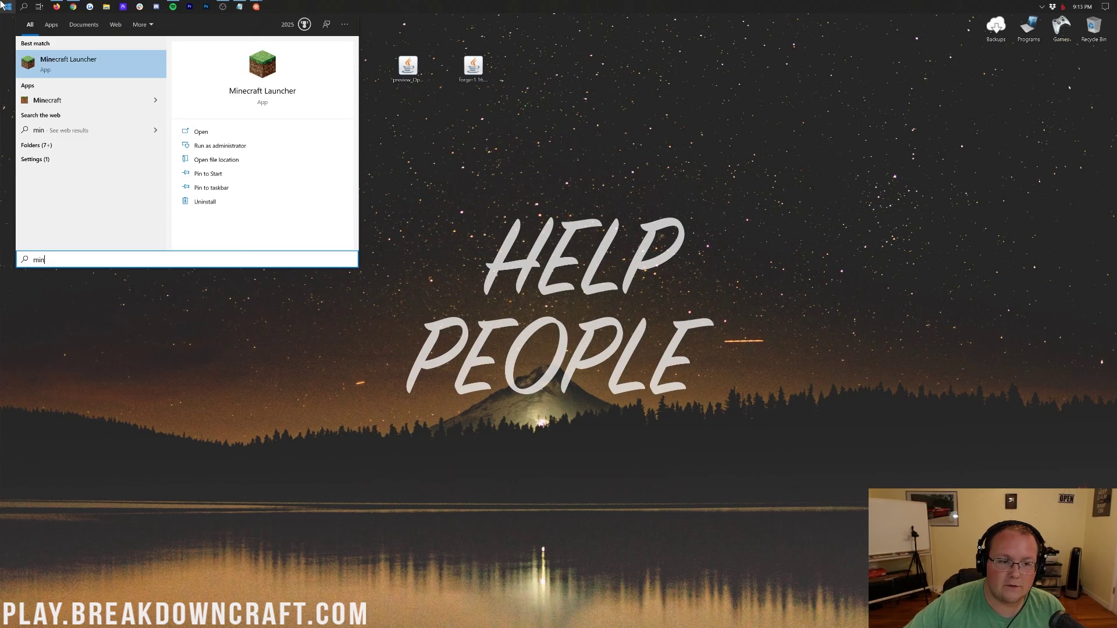
pyautogui.press('Return')
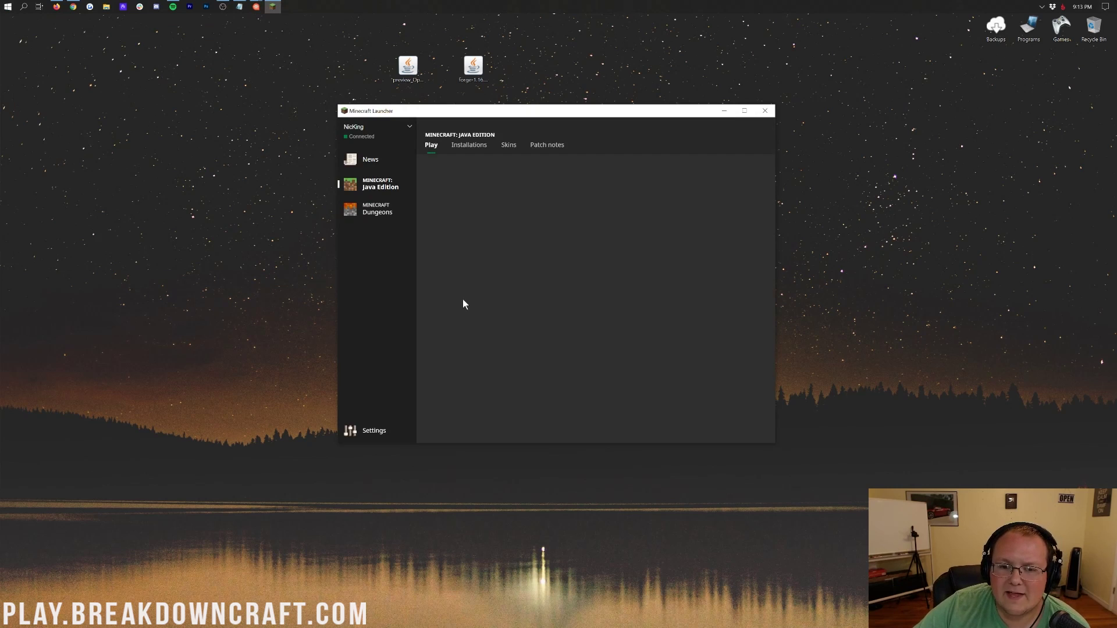
pyautogui.click(498, 436)
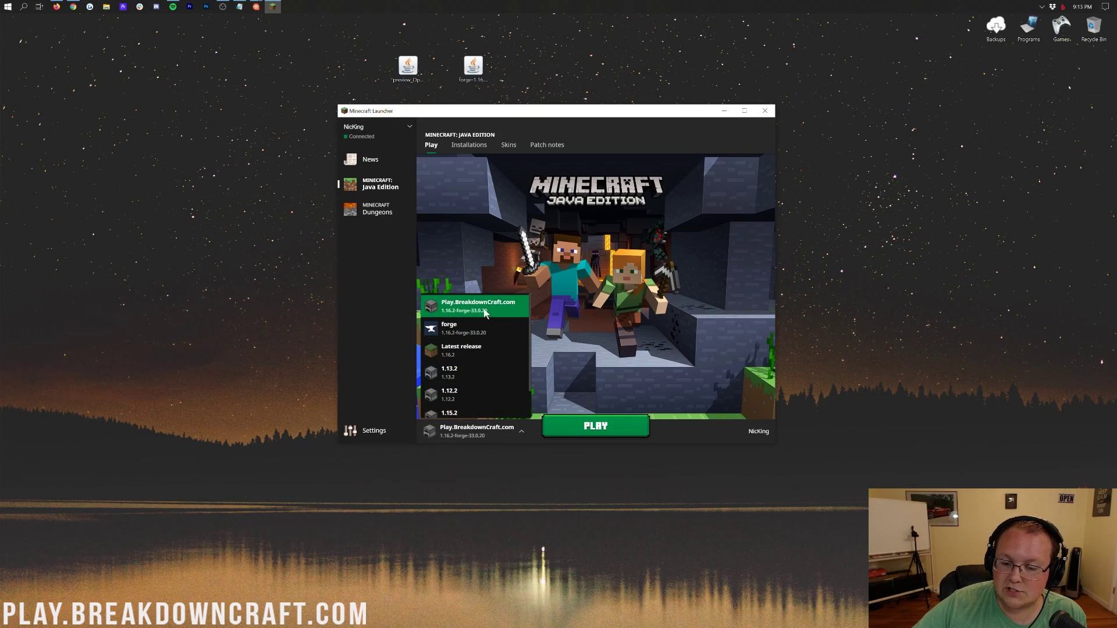
pyautogui.click(470, 310)
pyautogui.click(601, 431)
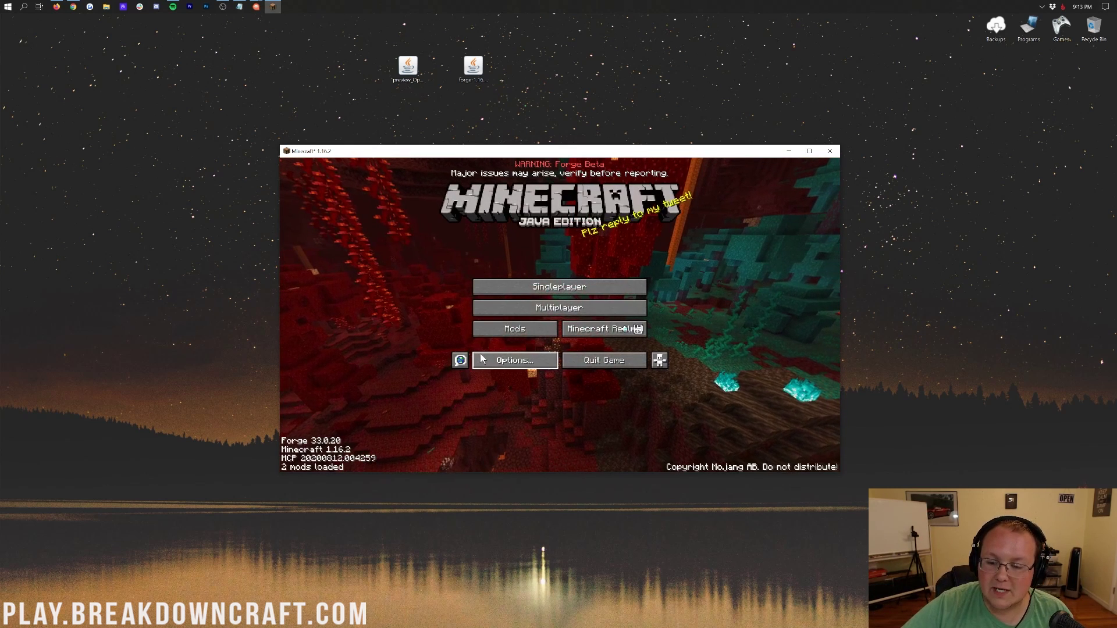
# Check the loaded mods list, then OptiFine's Performance and Shaders pages in the video settings.
pyautogui.click(513, 329)
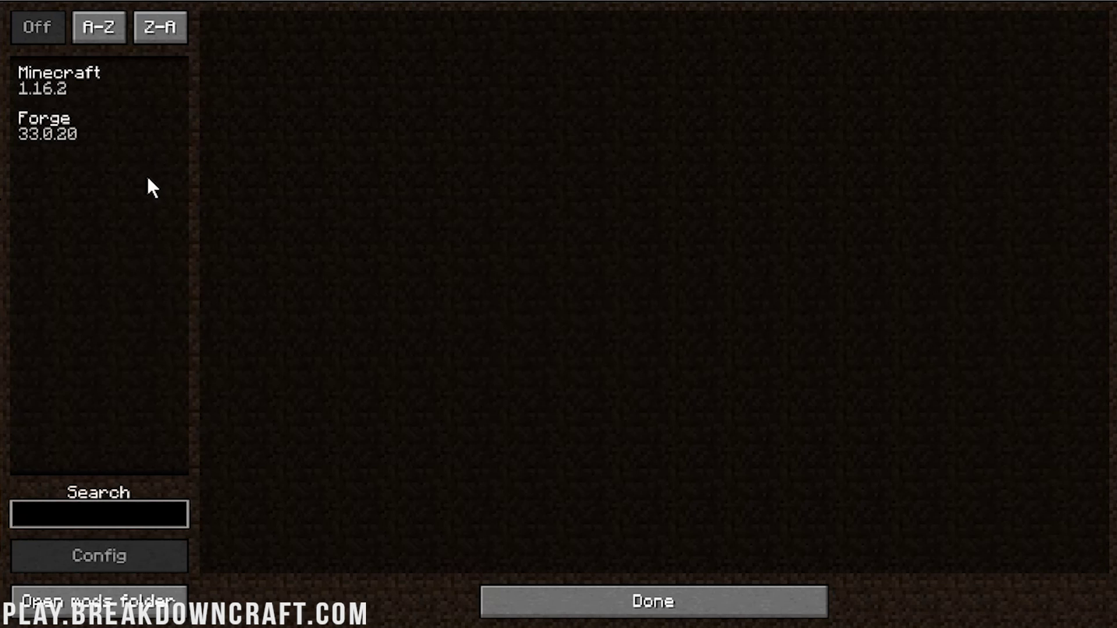
pyautogui.click(735, 599)
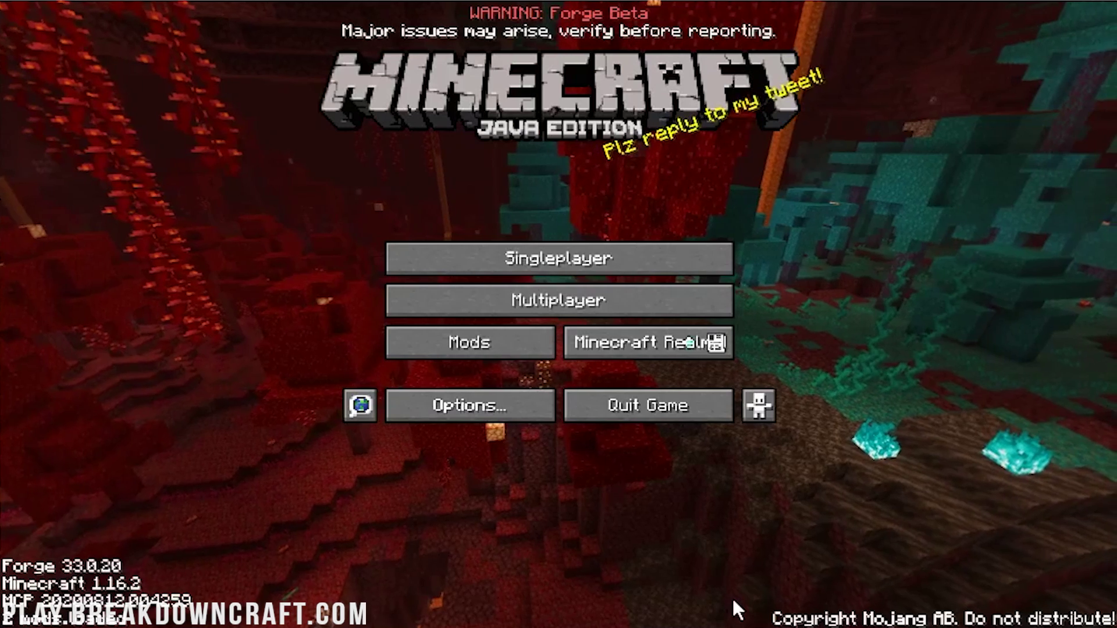
pyautogui.click(503, 407)
pyautogui.click(418, 240)
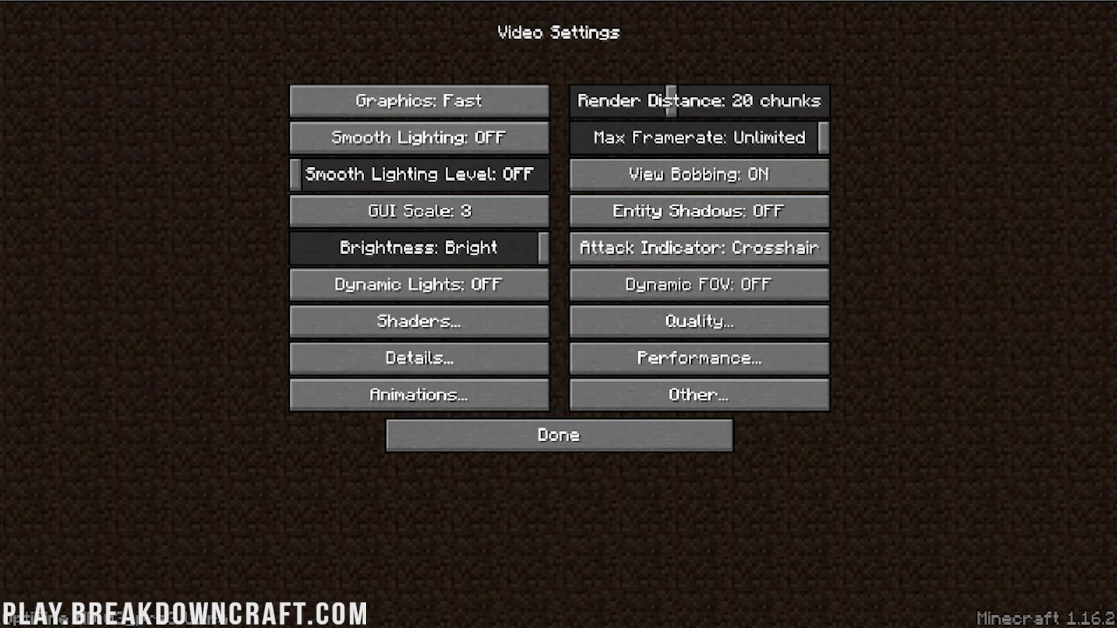
pyautogui.click(652, 367)
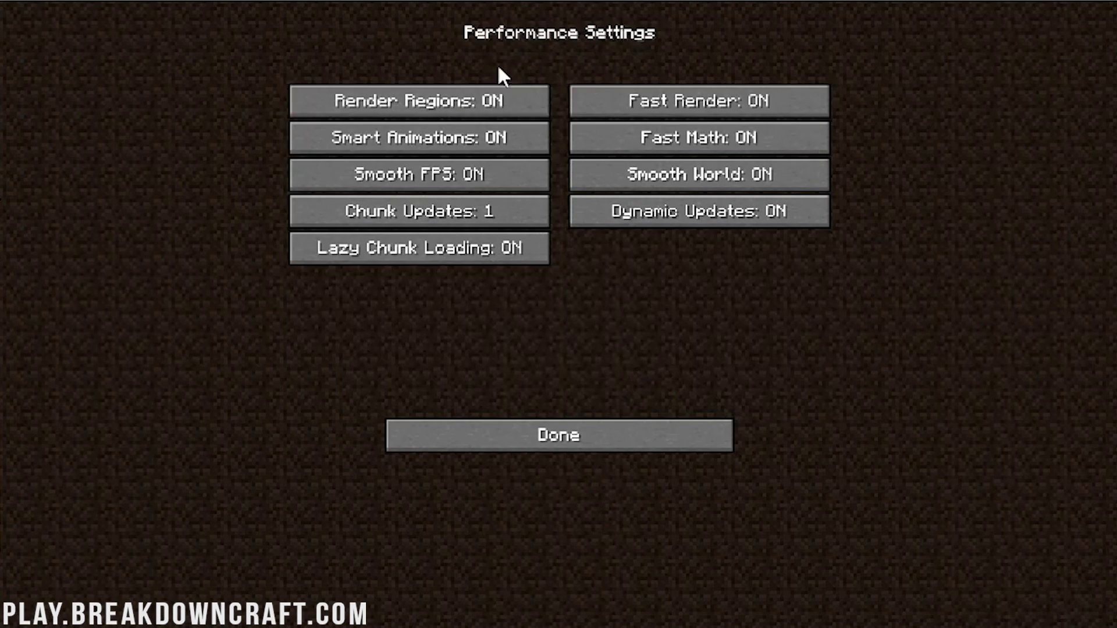
pyautogui.click(556, 435)
pyautogui.click(416, 323)
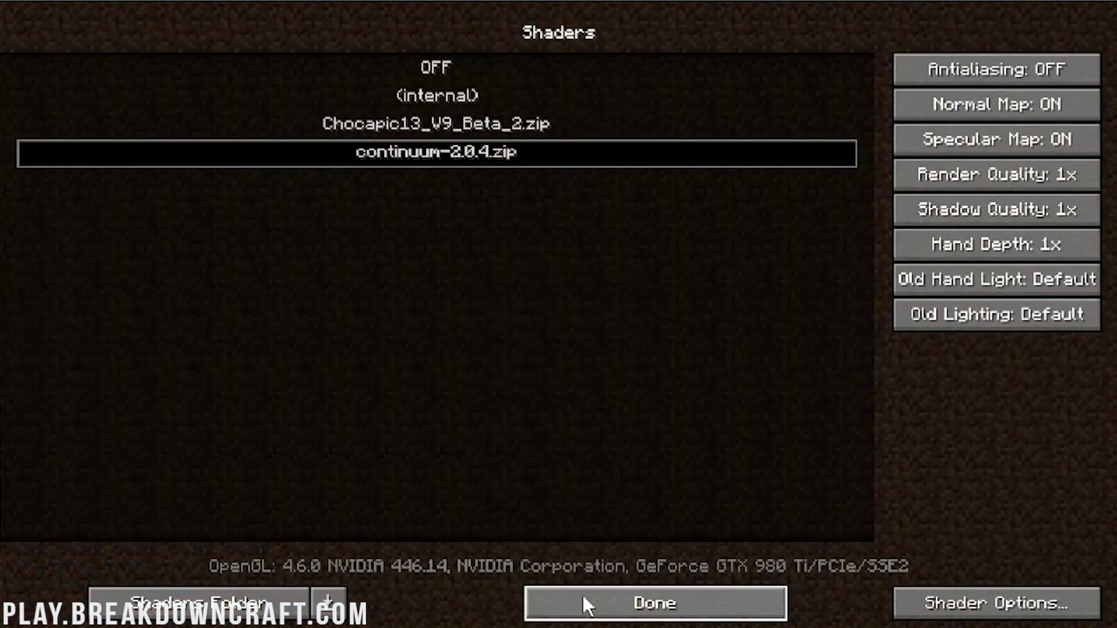
pyautogui.click(583, 597)
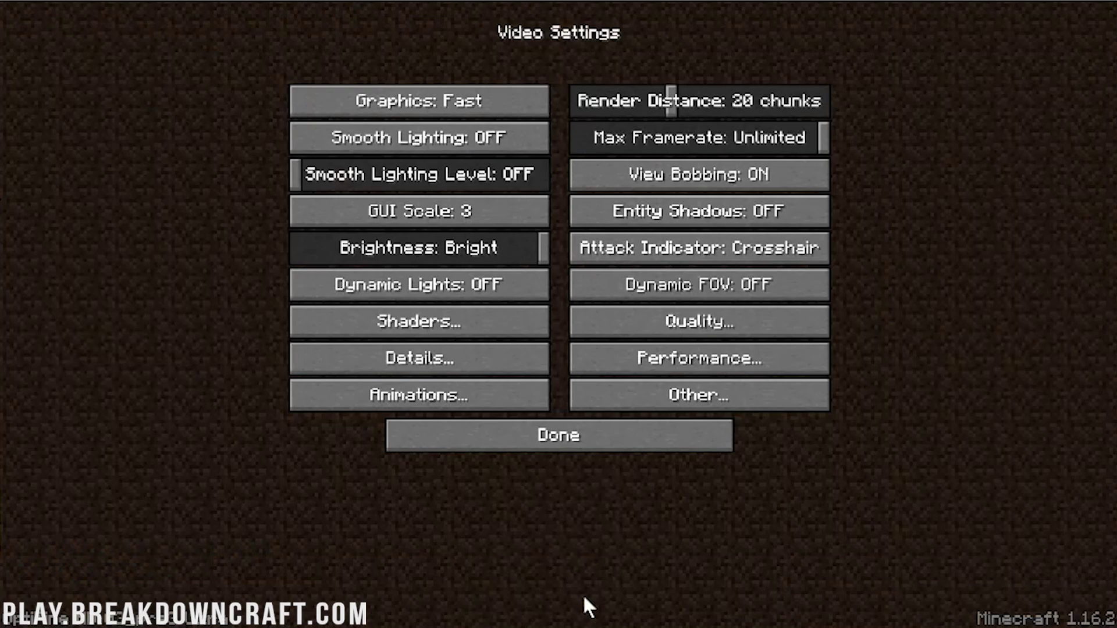
pyautogui.click(569, 445)
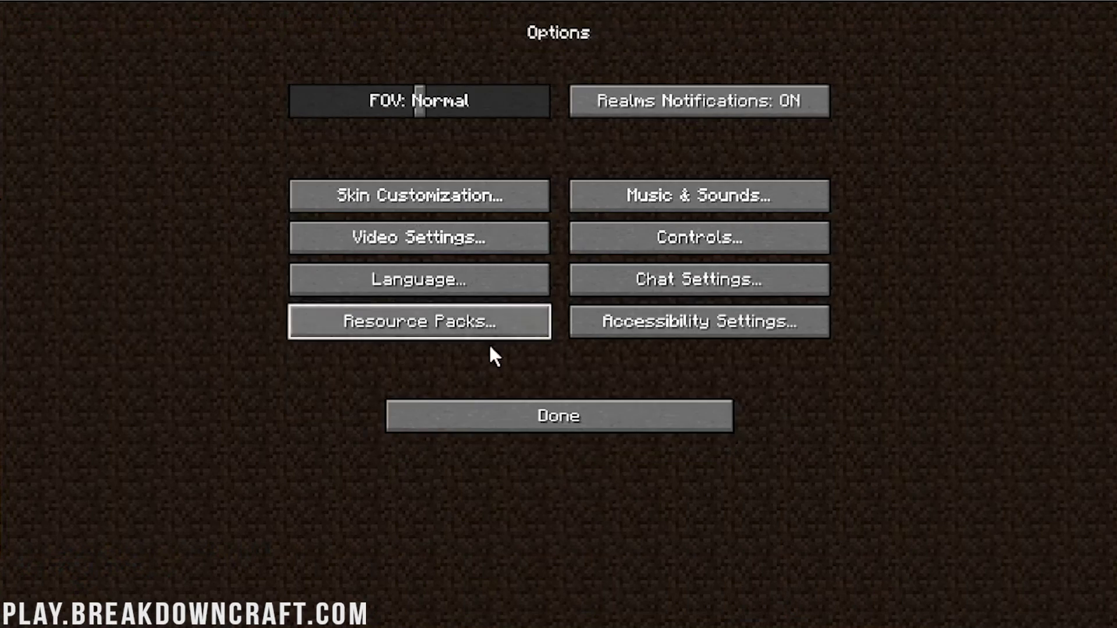
# Recheck the mods list and load the singleplayer world Test World.
pyautogui.click(570, 414)
pyautogui.click(425, 348)
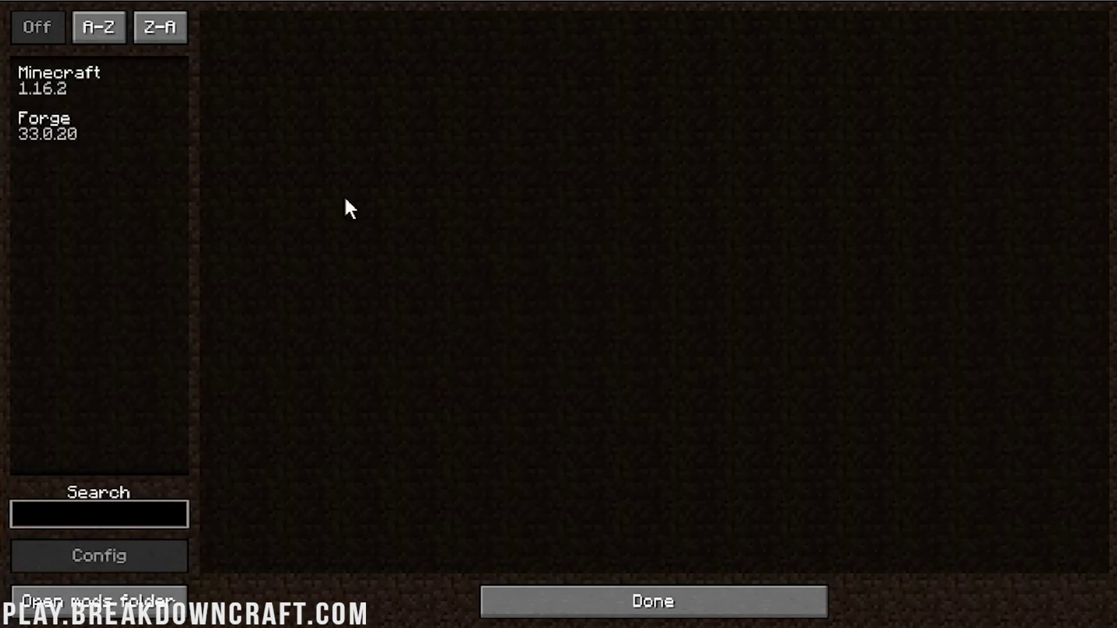
pyautogui.click(661, 610)
pyautogui.click(559, 256)
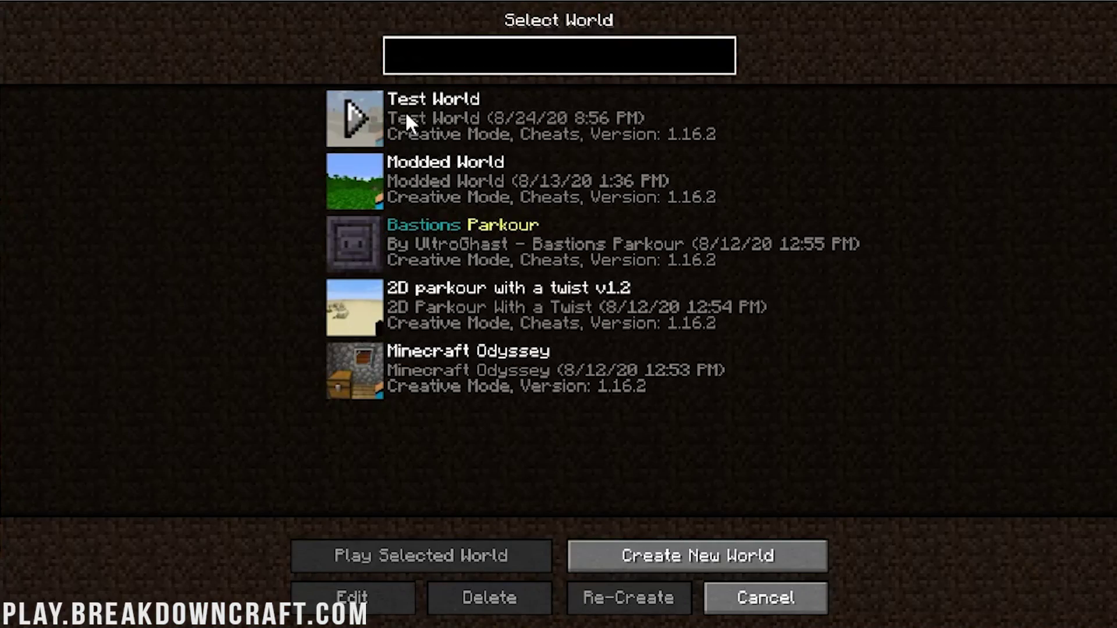
pyautogui.doubleClick(440, 137)
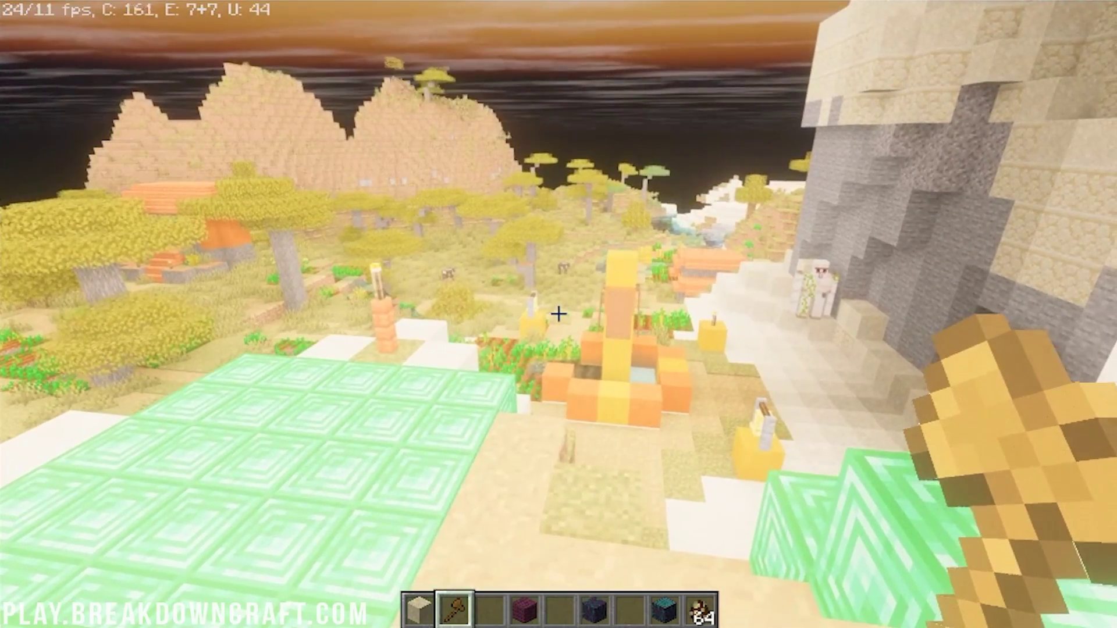
# Switch the shader pack to Chocapic13_V9_Beta_2.zip in the video settings and return to the world.
pyautogui.press('Escape')
pyautogui.click(490, 296)
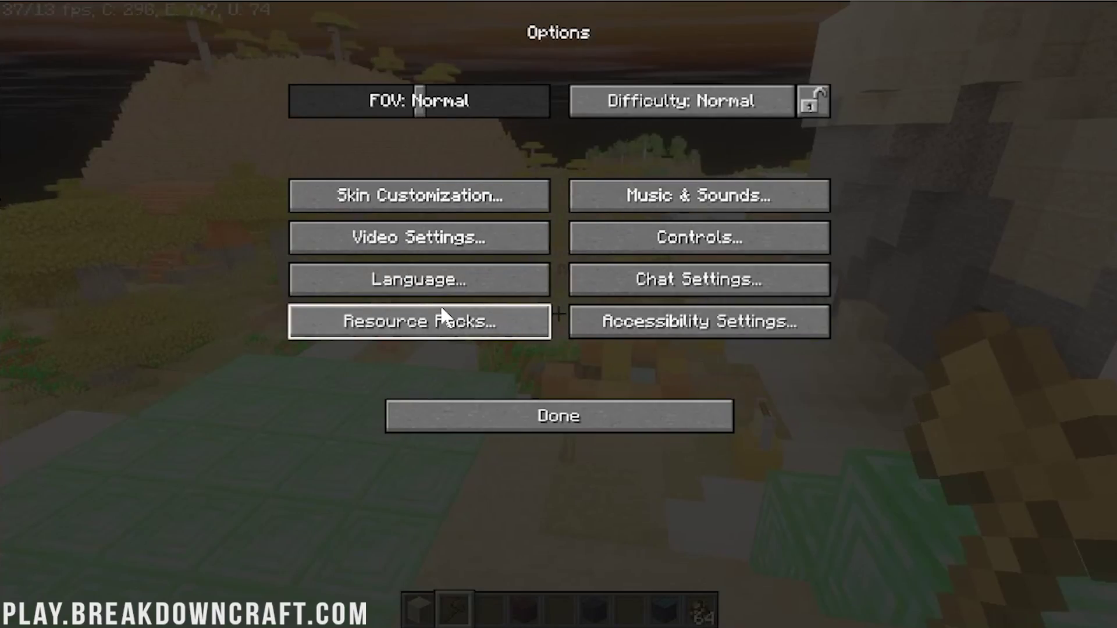
pyautogui.click(425, 234)
pyautogui.click(418, 314)
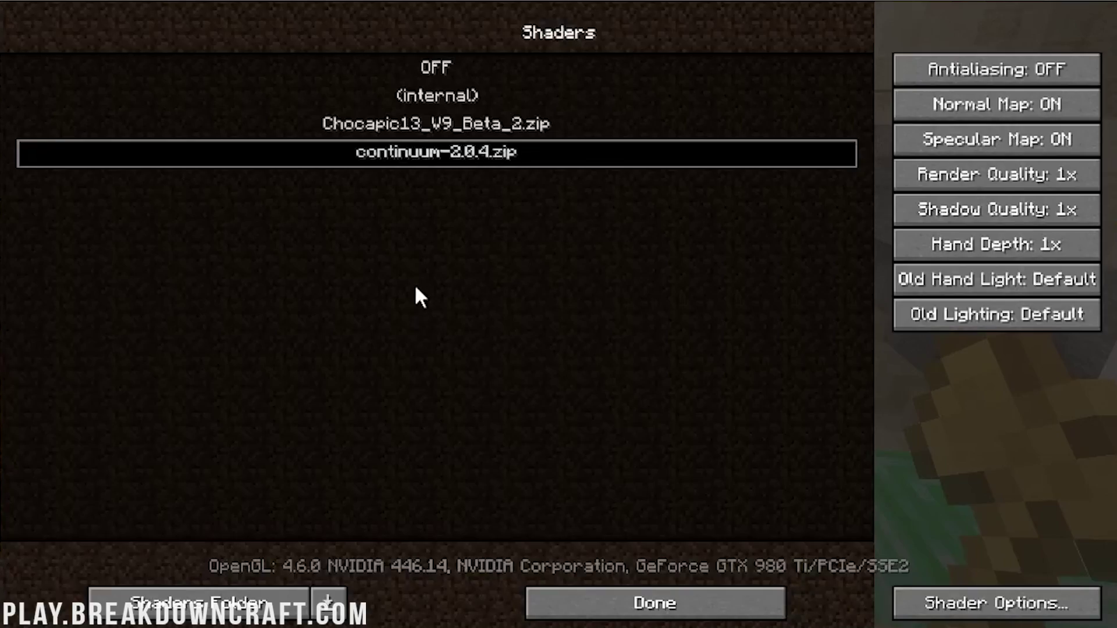
pyautogui.click(431, 122)
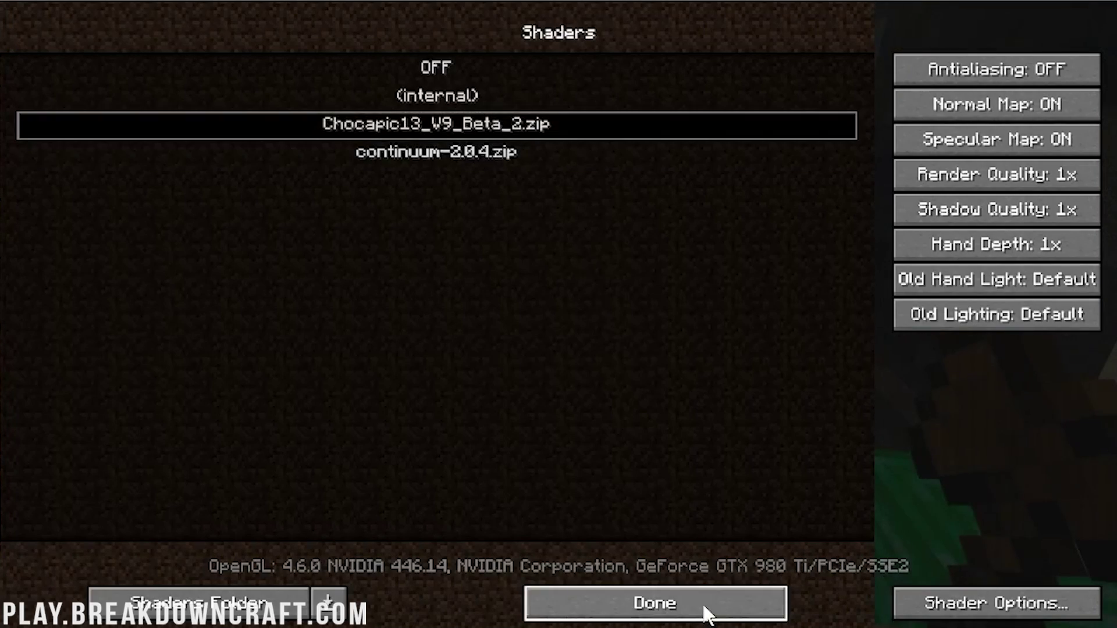
pyautogui.click(706, 613)
pyautogui.click(643, 451)
pyautogui.click(599, 414)
pyautogui.press('Escape')
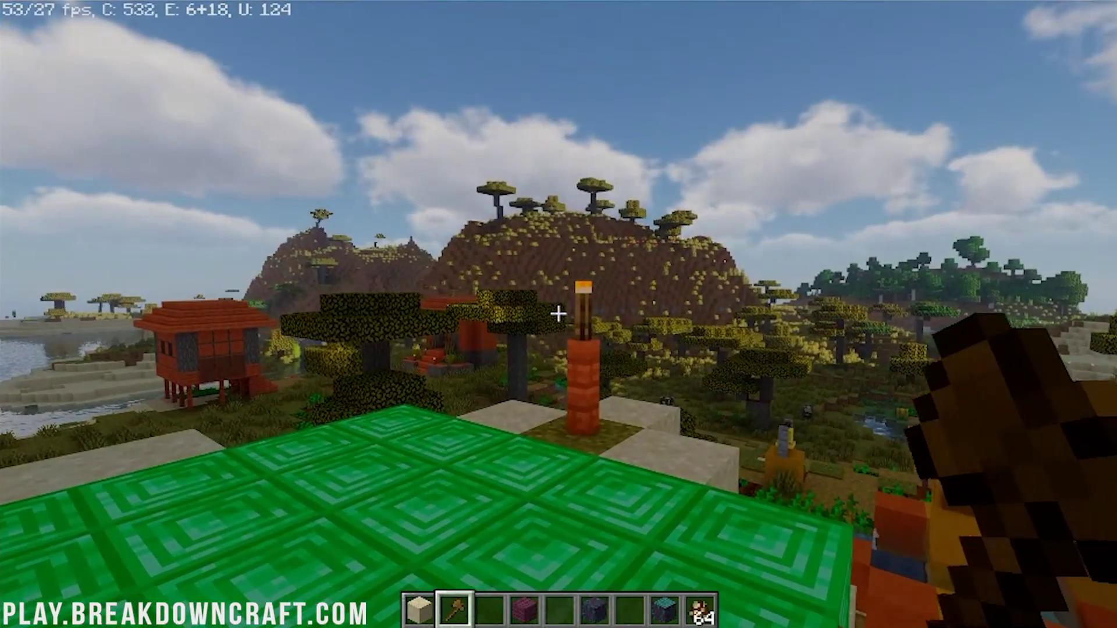
# Select the third hotbar slot and travel across the sand toward the water to examine the shaders.
pyautogui.press('w')
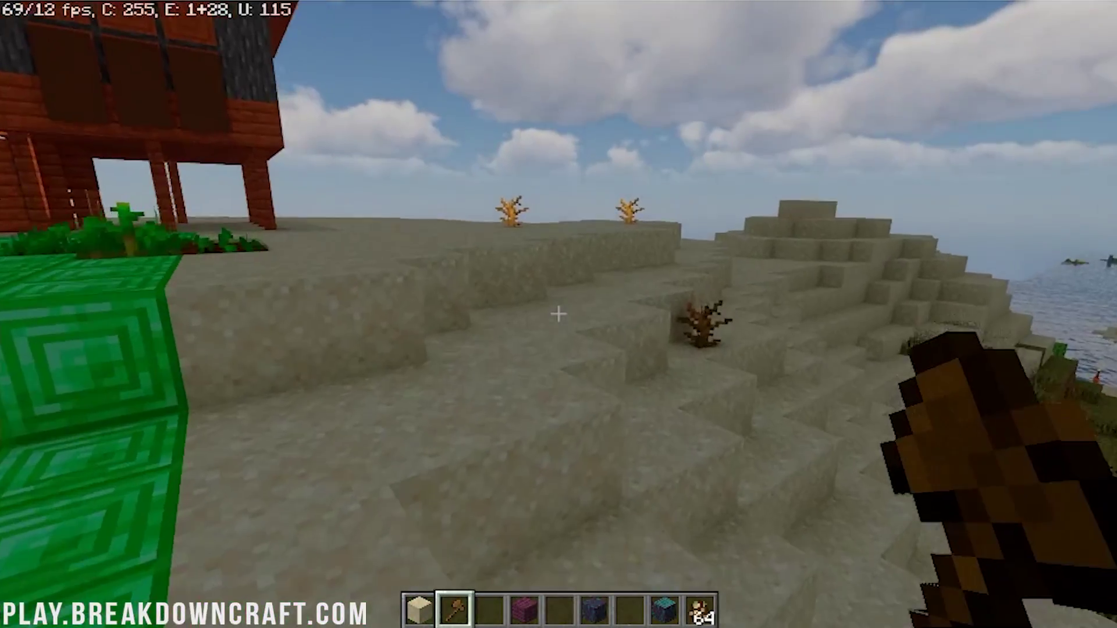
pyautogui.press('w')
pyautogui.press('3')
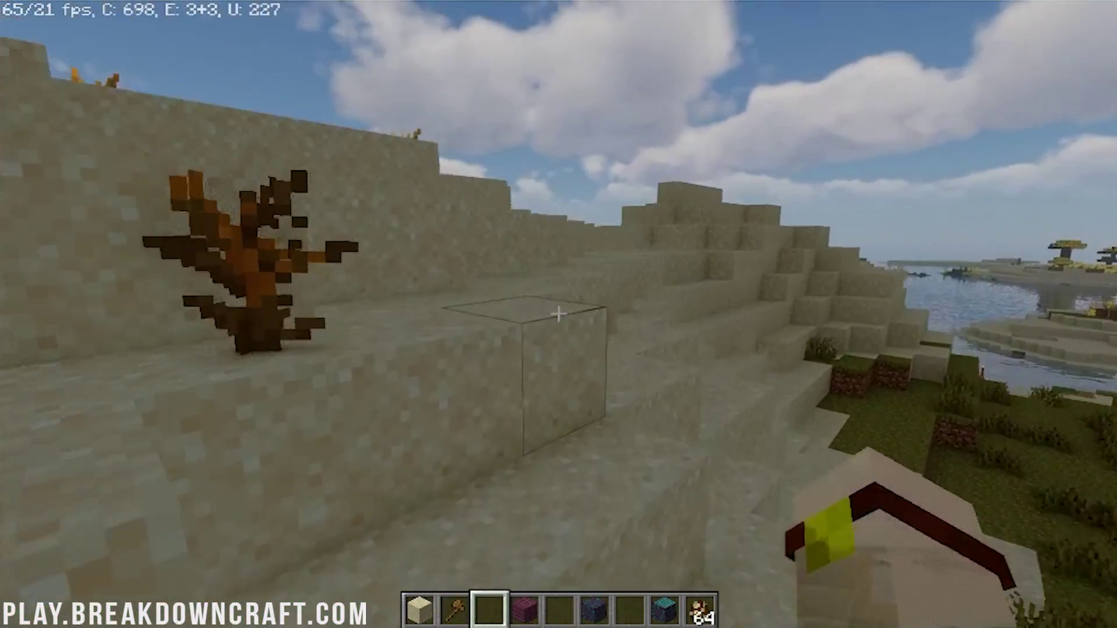
pyautogui.press('w')
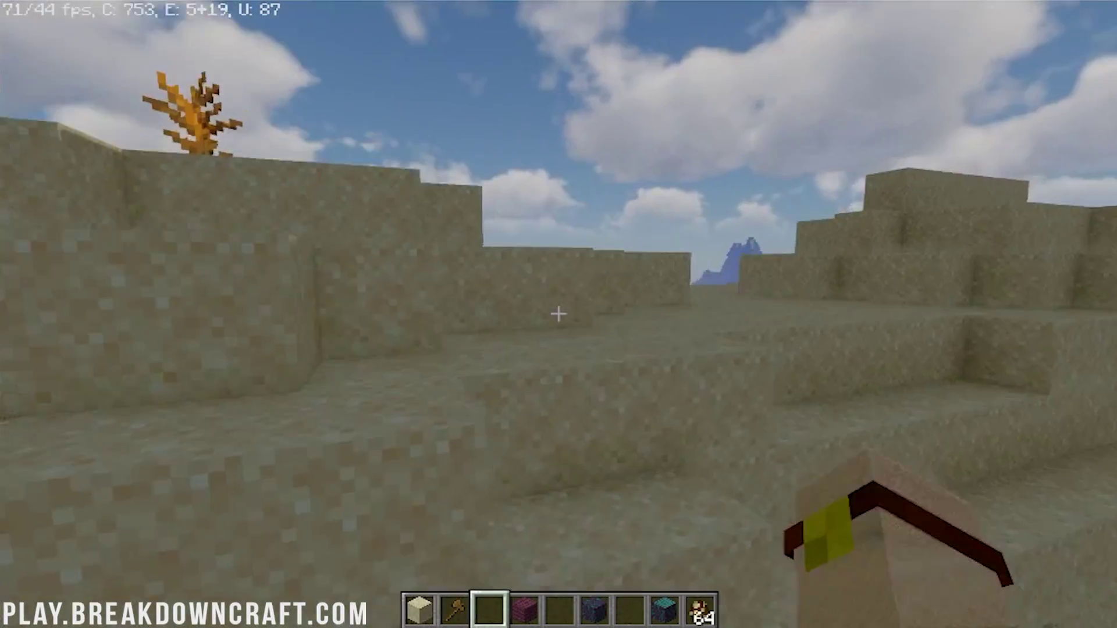
pyautogui.press('s')
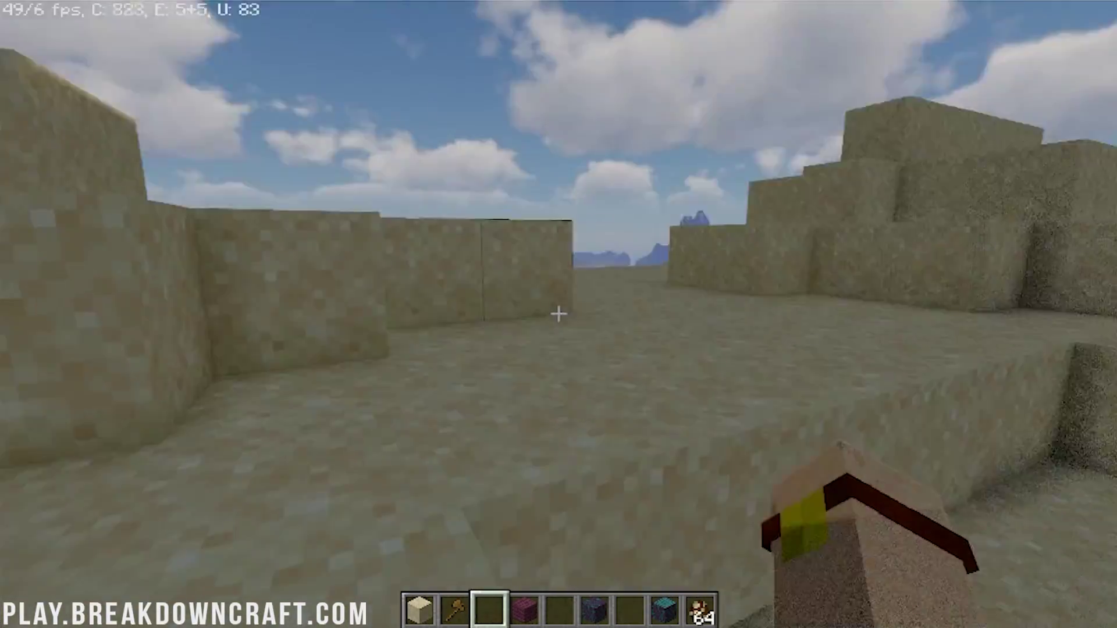
pyautogui.press('w')
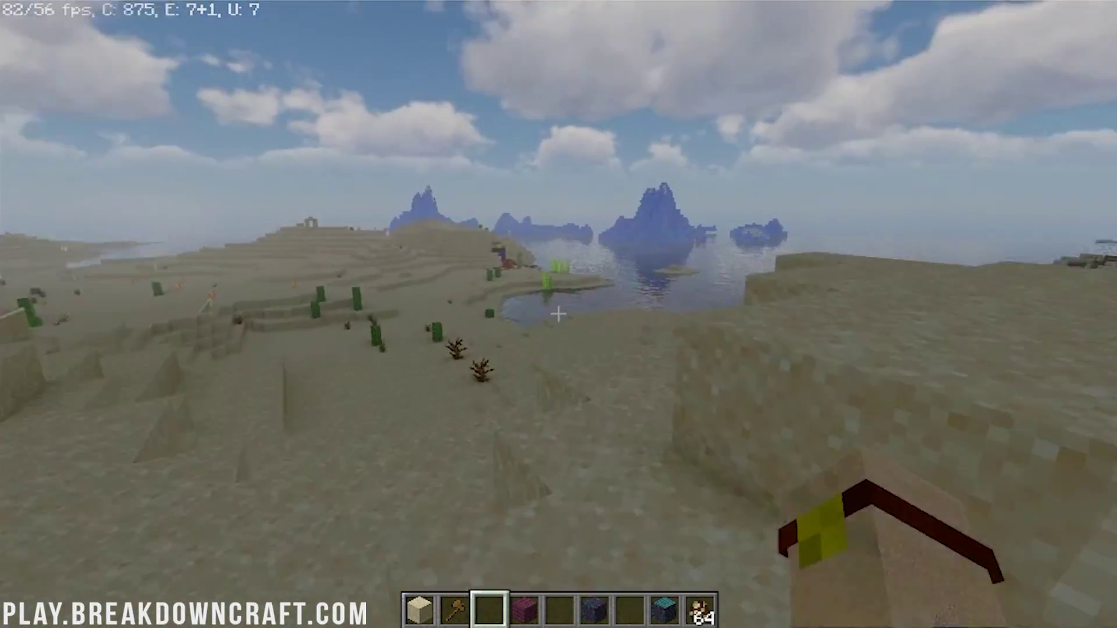
pyautogui.press('w')
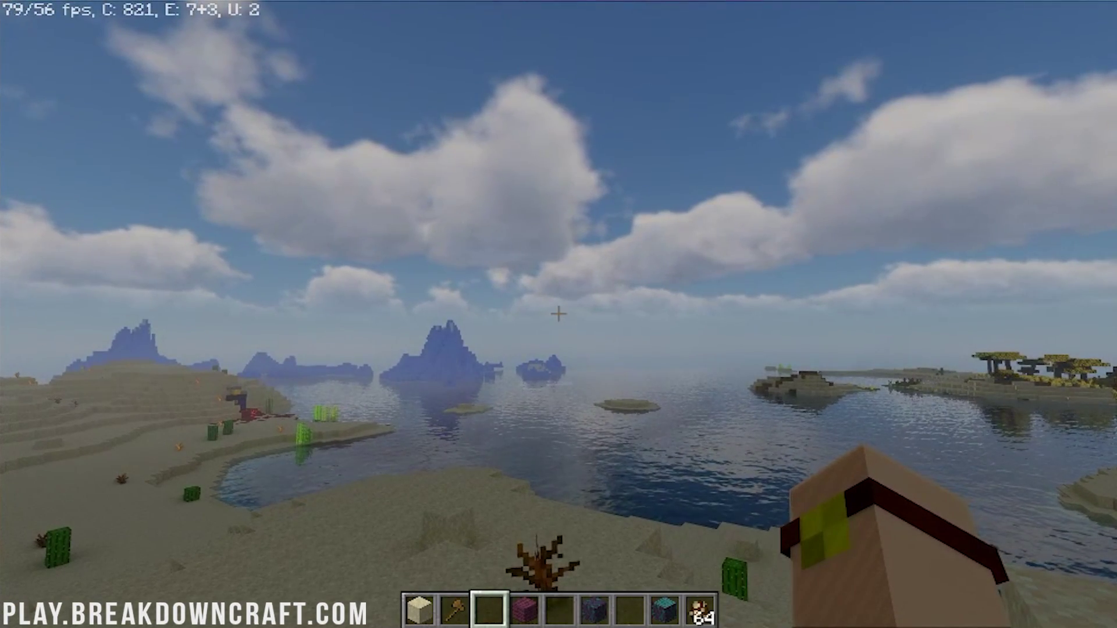
# Capture screenshots of the landscape with the HUD hidden, restore the HUD and leave fullscreen.
pyautogui.press('F1')
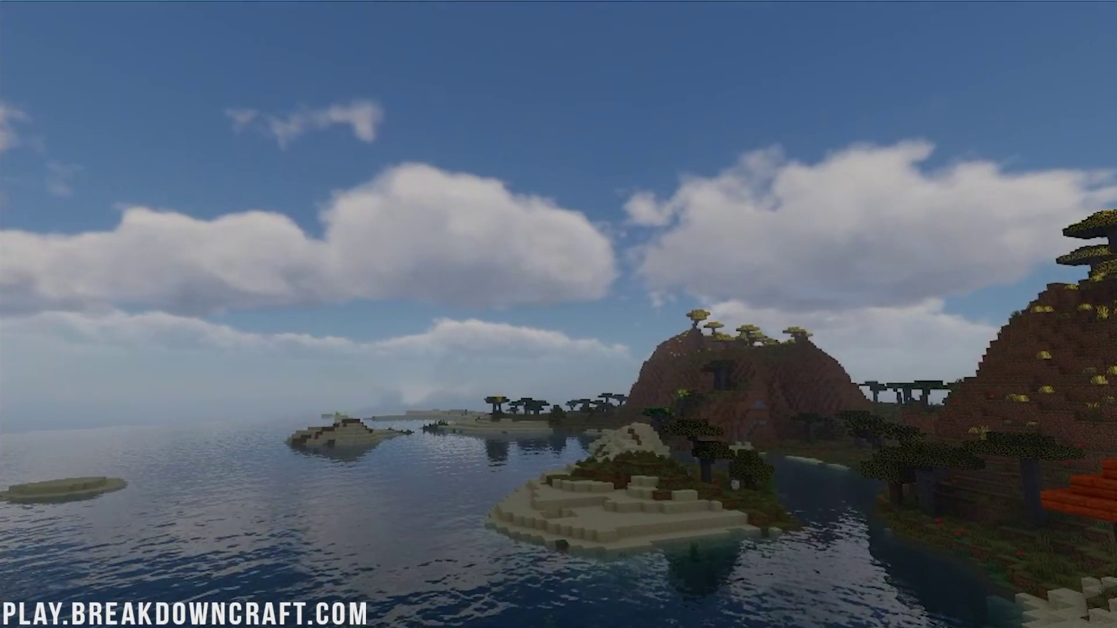
pyautogui.press('F1')
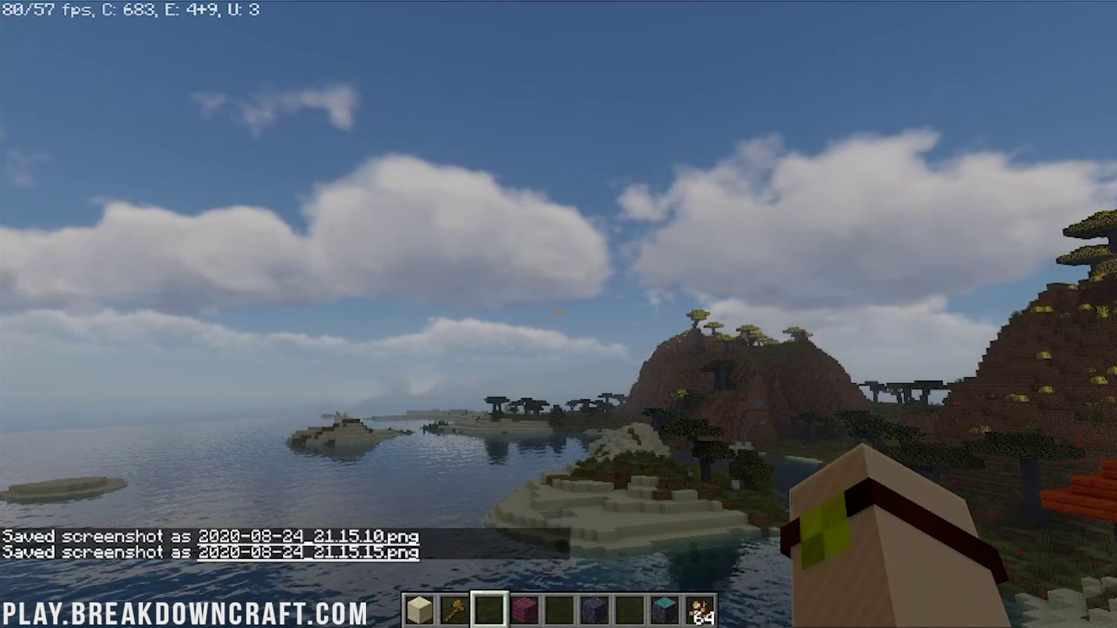
pyautogui.press('F11')
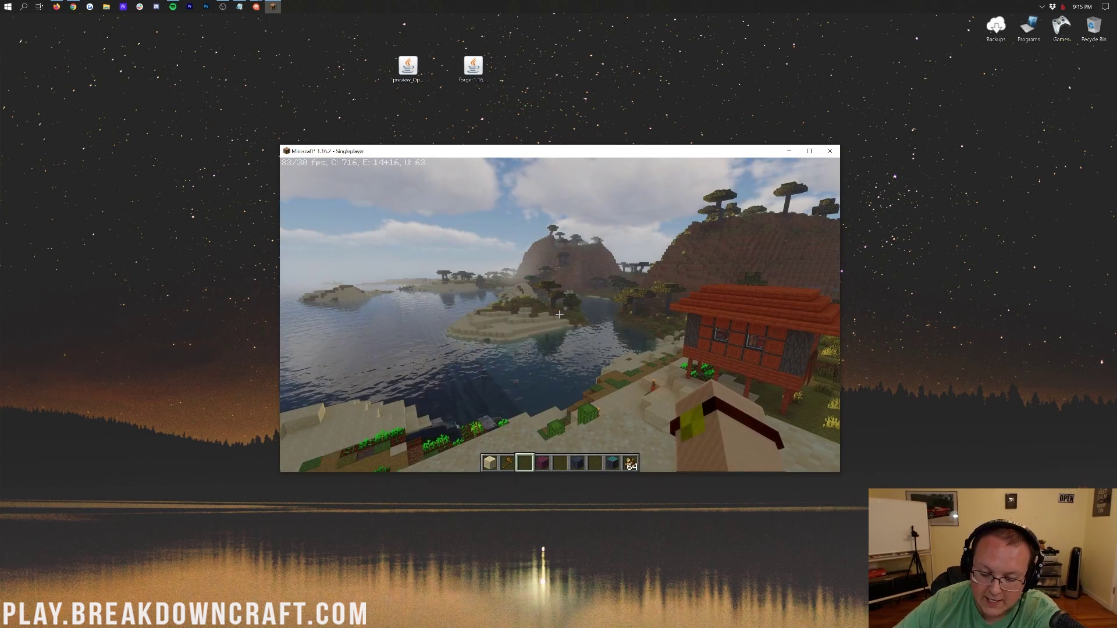
# Free the pointer by opening the chat and highlight the OptiFine and Forge files on the desktop.
pyautogui.press('t')
pyautogui.click(418, 75)
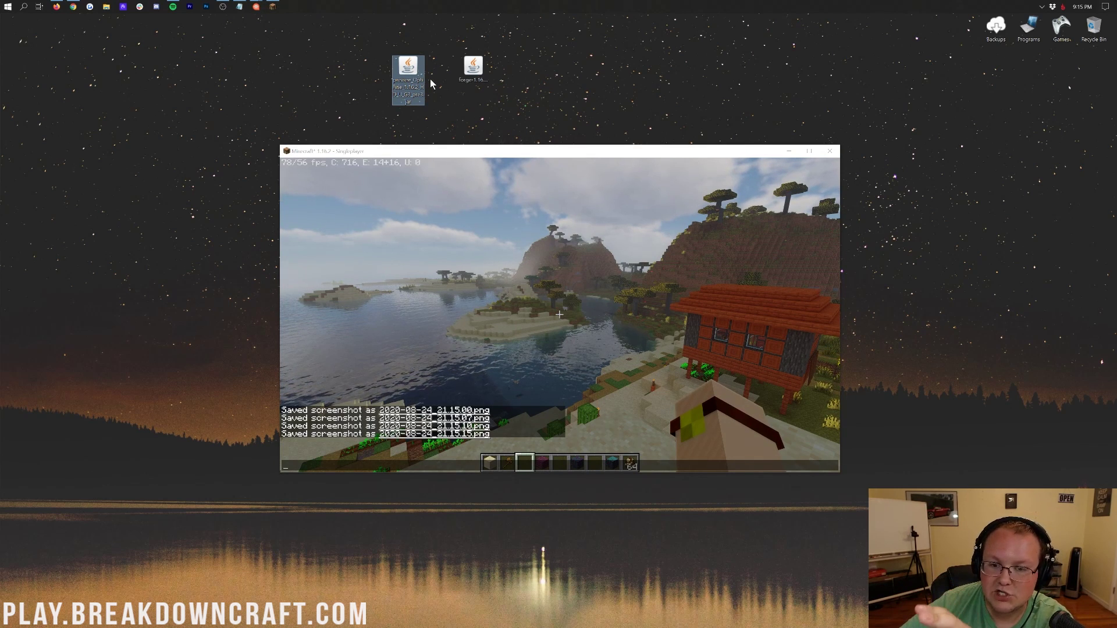
pyautogui.click(486, 74)
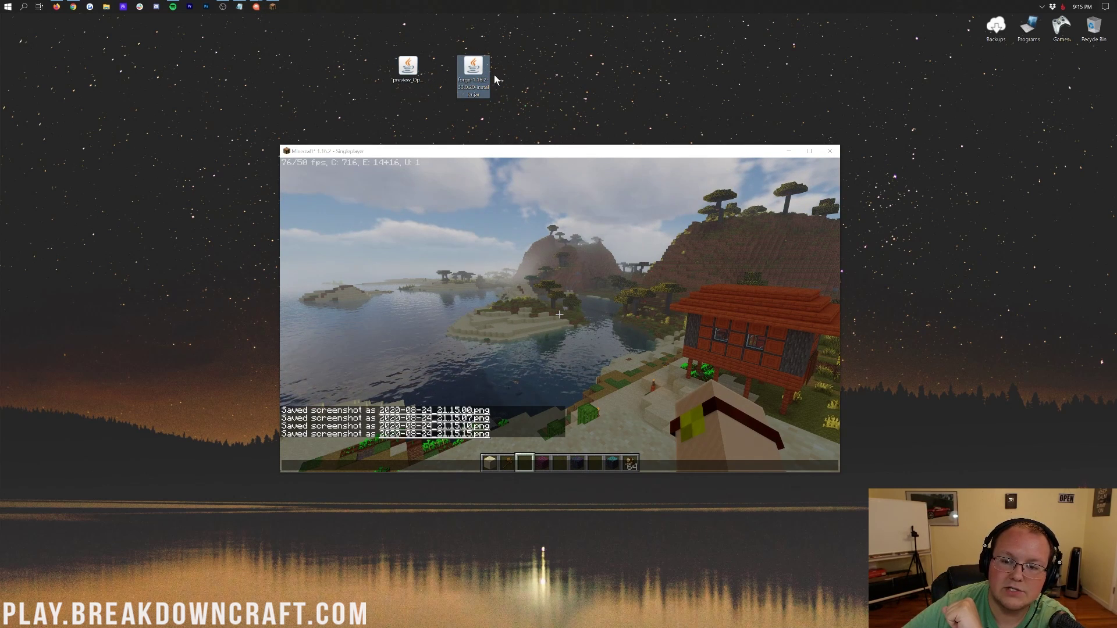